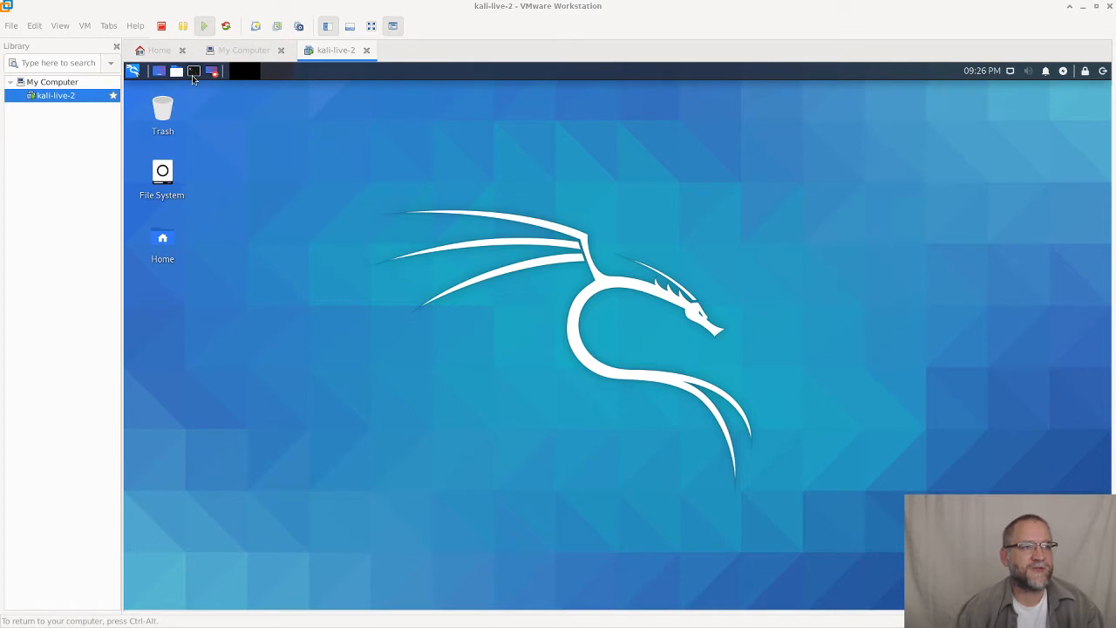
Launch a terminal, place it at the upper right and run 'ip a' to list the interfaces.
left_click(193, 72)
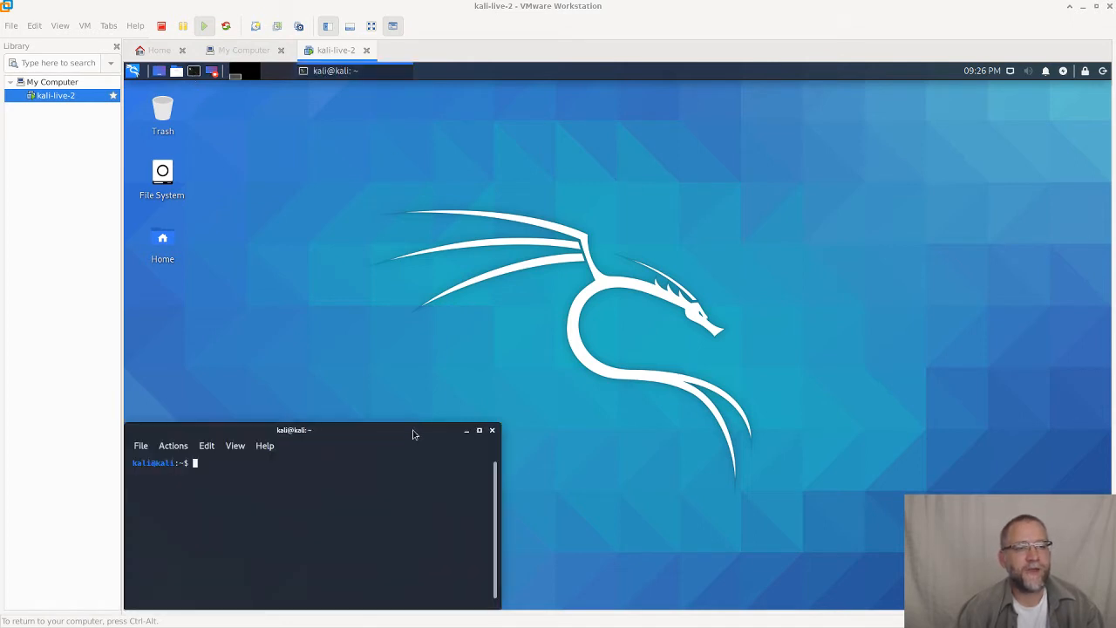
left_click_drag(414, 433, 966, 91)
mouse_move(1109, 87)
left_mouse_down()
mouse_move(1018, 104)
mouse_move(864, 514)
mouse_move(1009, 104)
left_mouse_up()
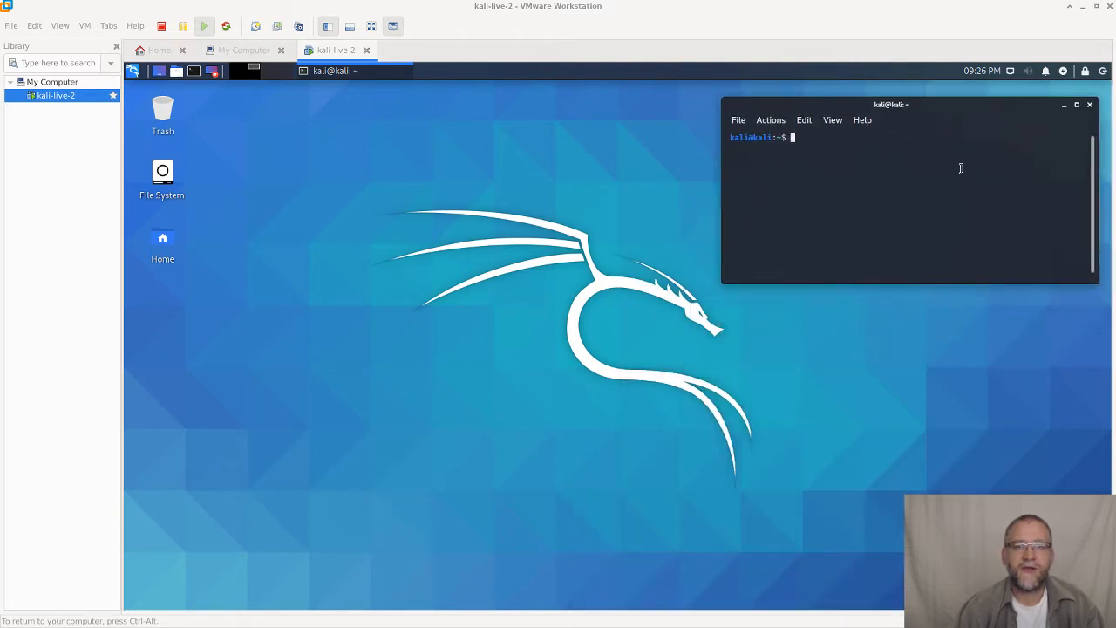
type("ip a")
key("Return")
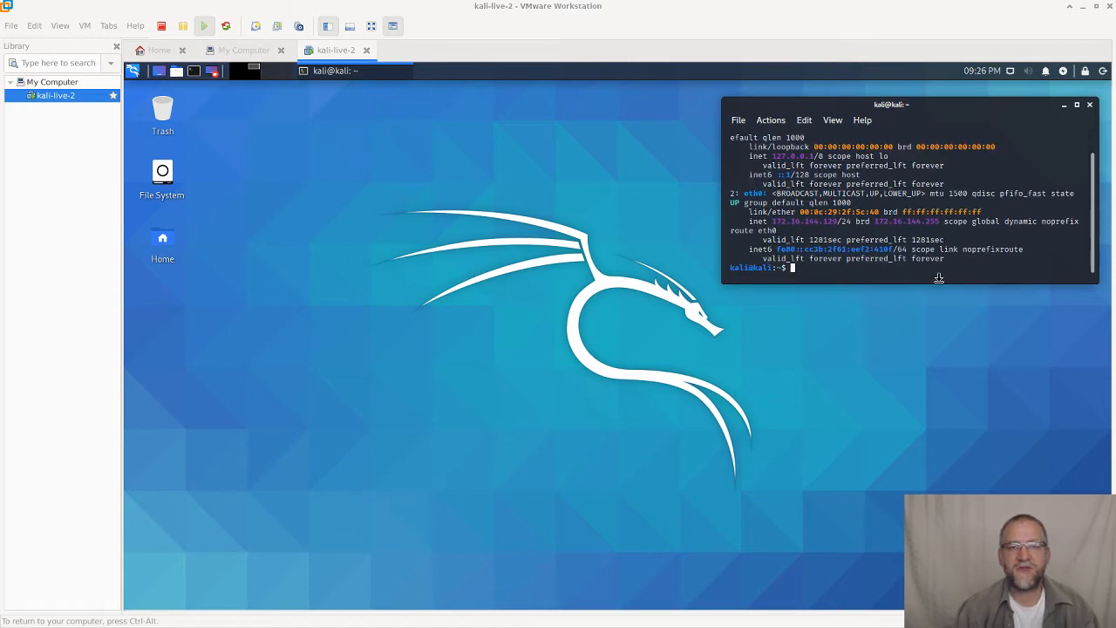
left_click_drag(939, 277, 939, 315)
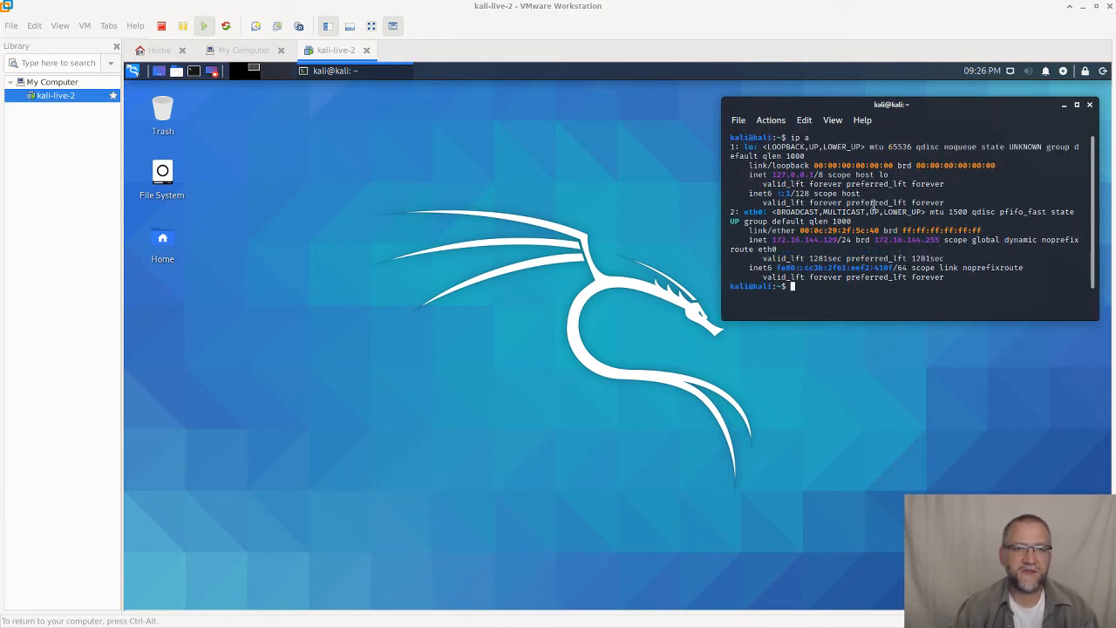
Highlight eth0's address 172.16.144.129 and its MAC 00:0c:29:2f:5c:40 in the output.
double_click(814, 239)
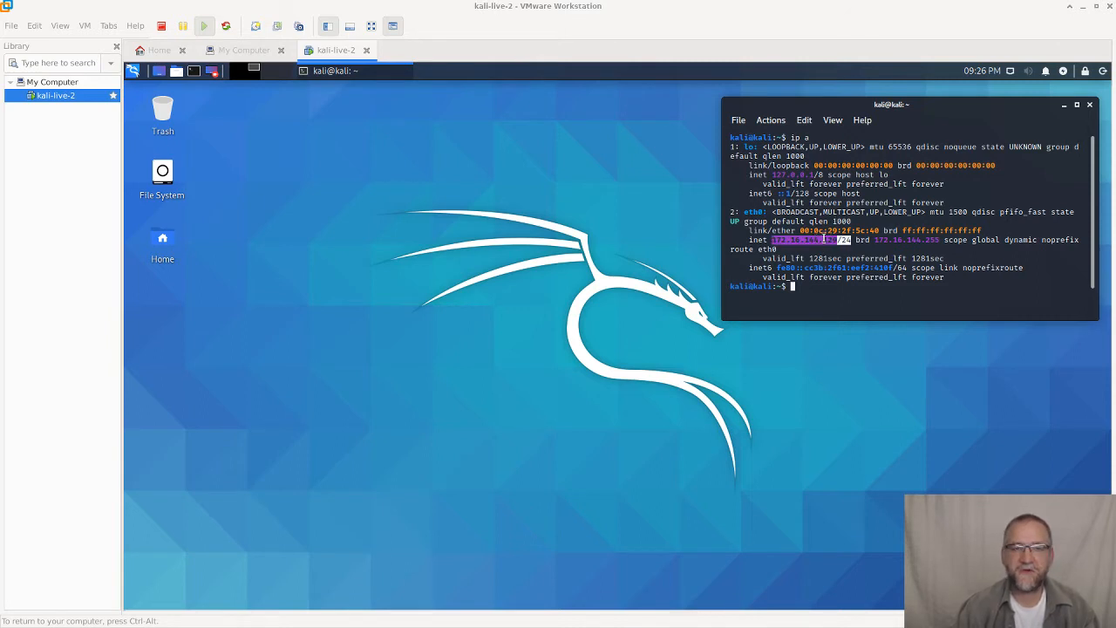
left_click(832, 248)
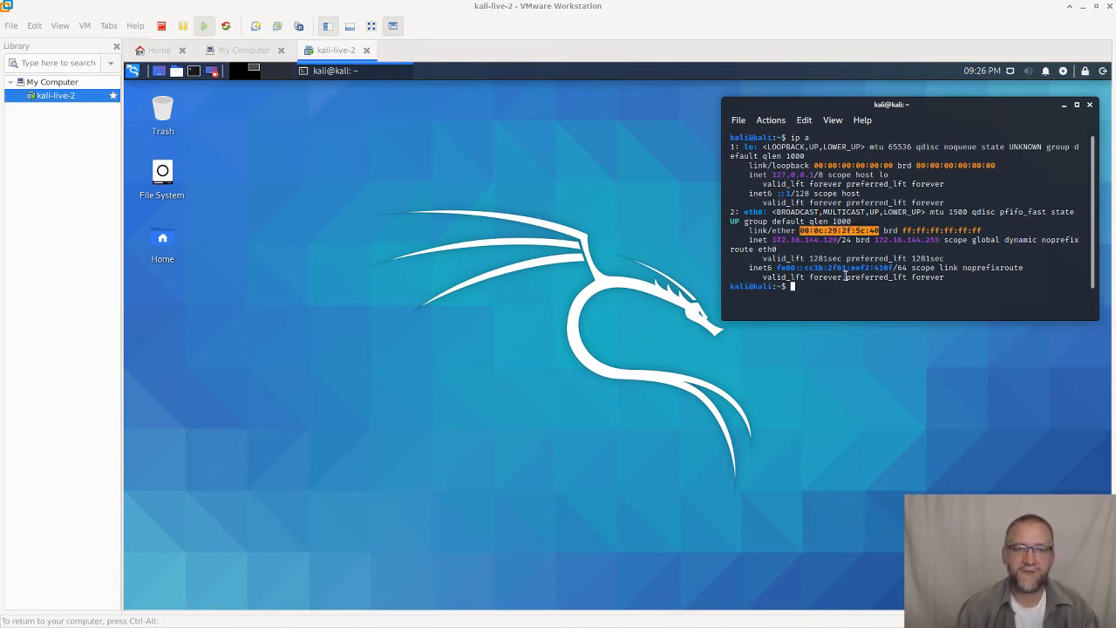
left_click(820, 356)
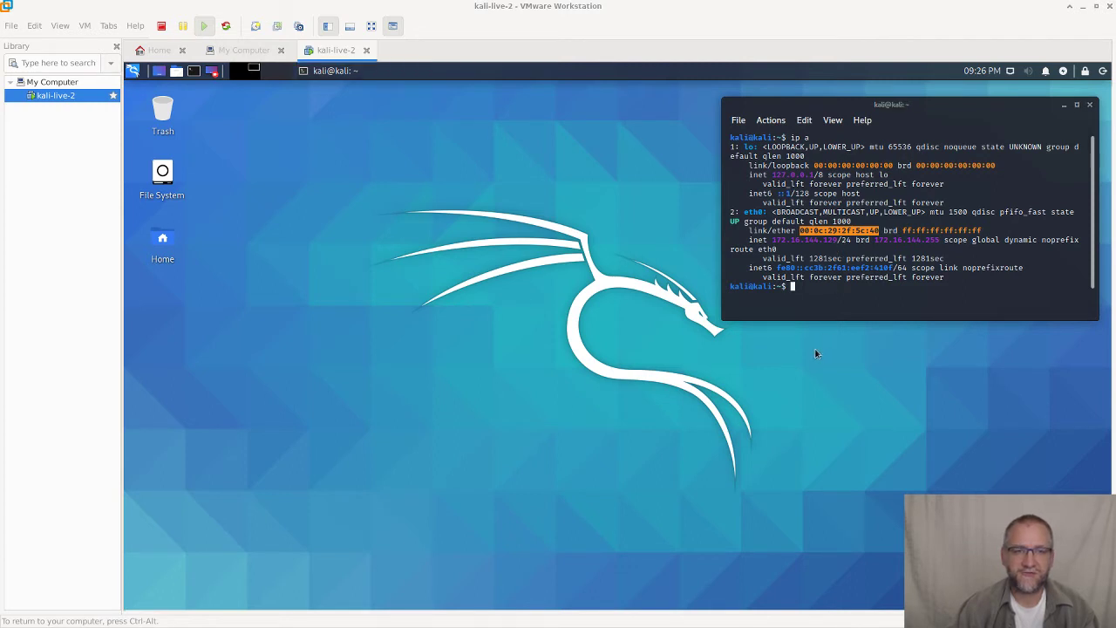
Launch a second terminal and arrange it at the lower right.
left_click(193, 71)
left_click_drag(415, 427, 941, 337)
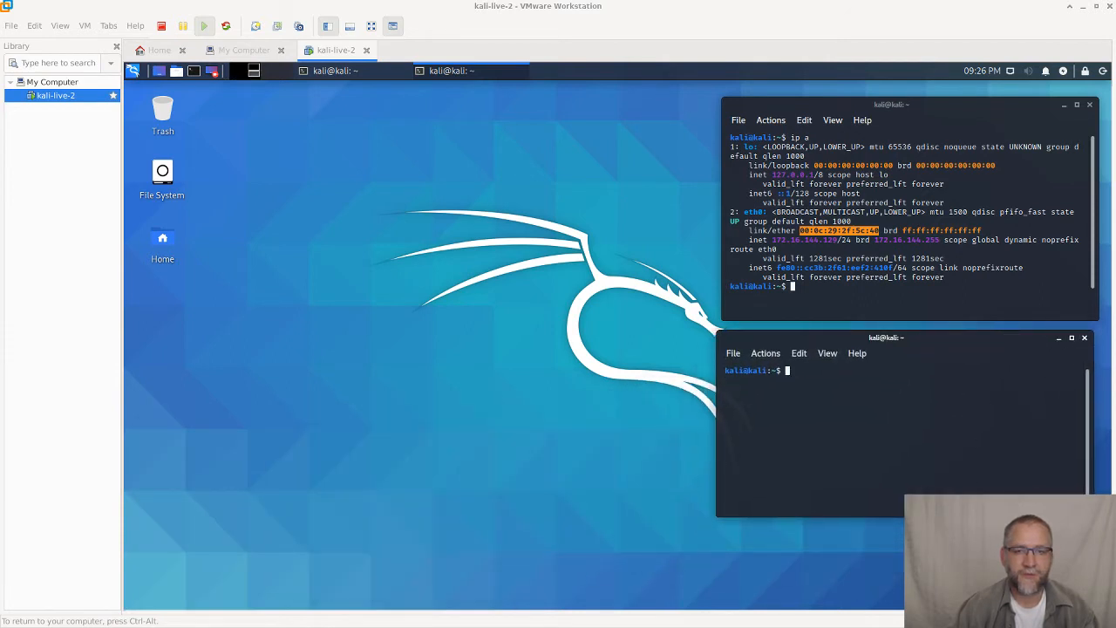
left_click_drag(811, 516, 811, 583)
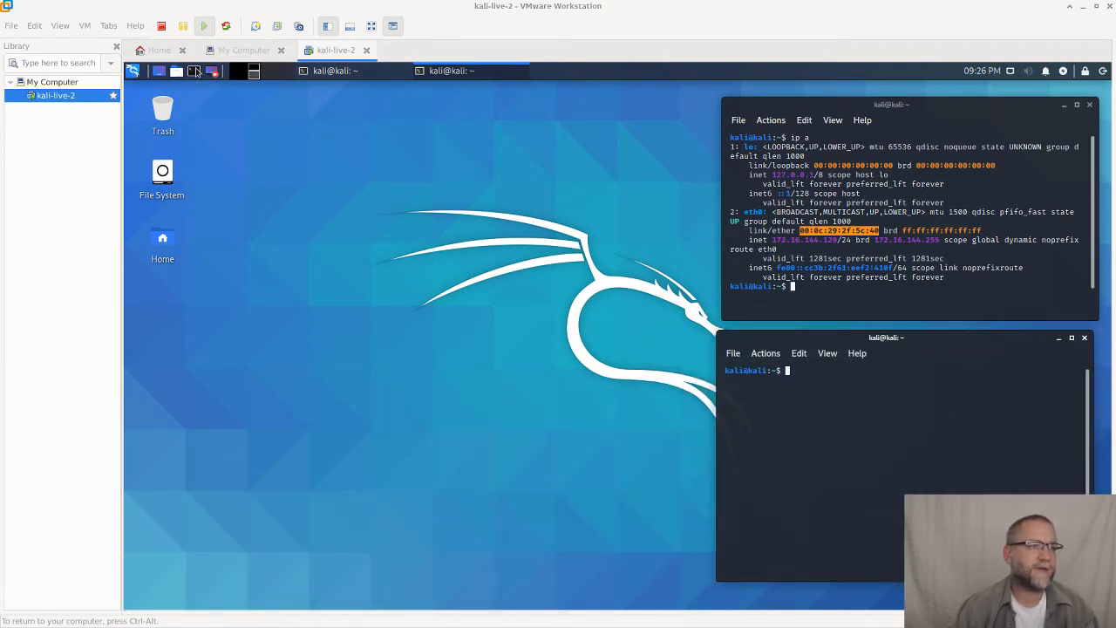
Launch a third terminal in the middle and start Wireshark from it.
left_click(194, 71)
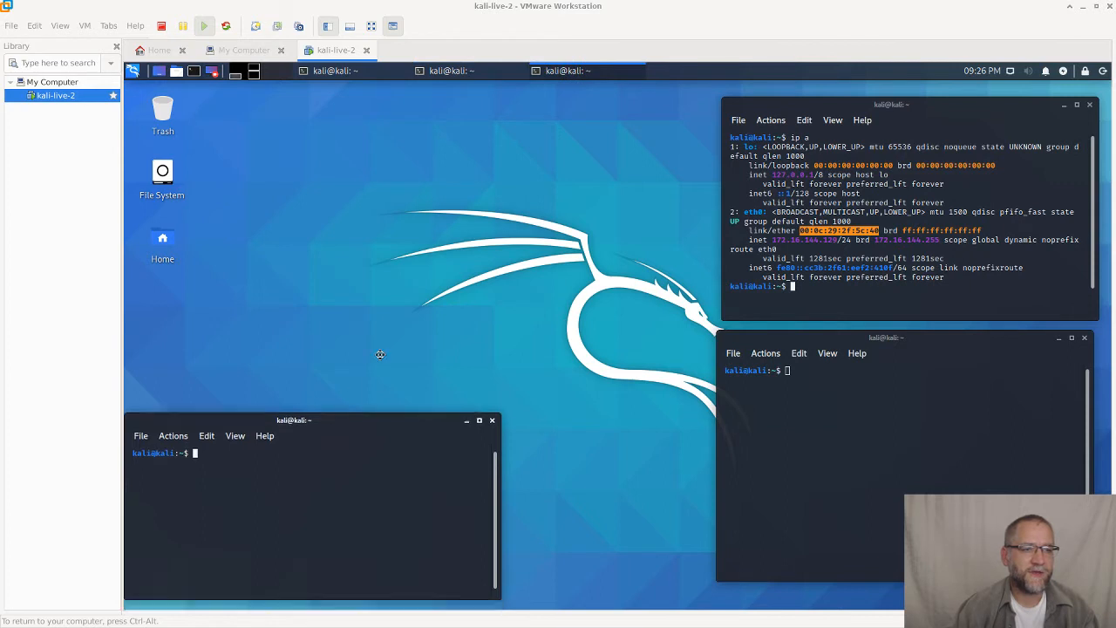
left_click_drag(296, 420, 323, 364)
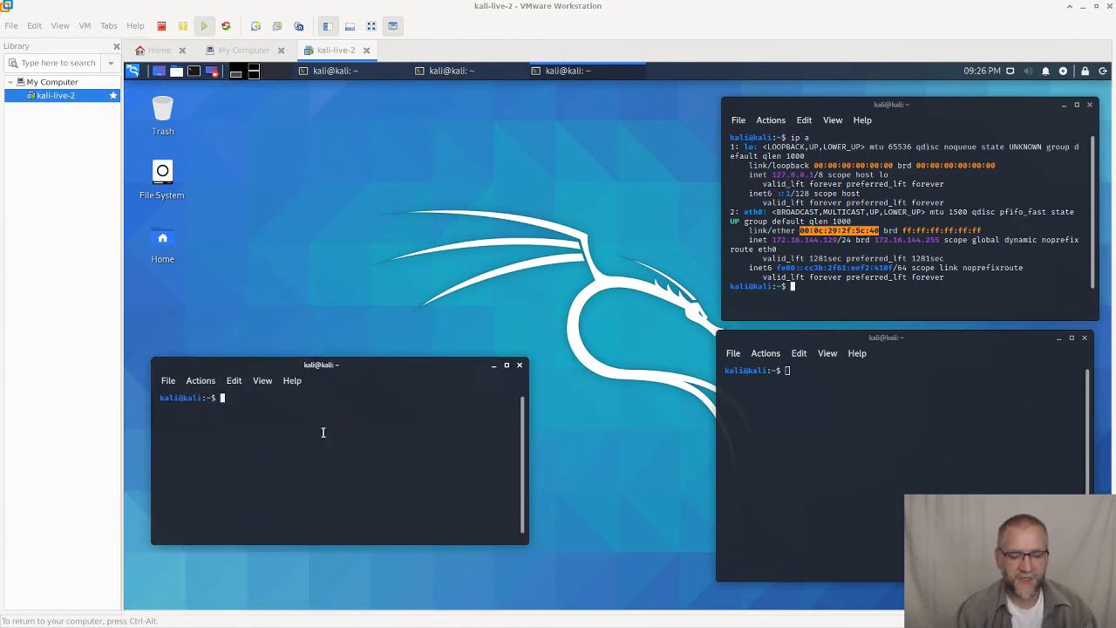
type("wire")
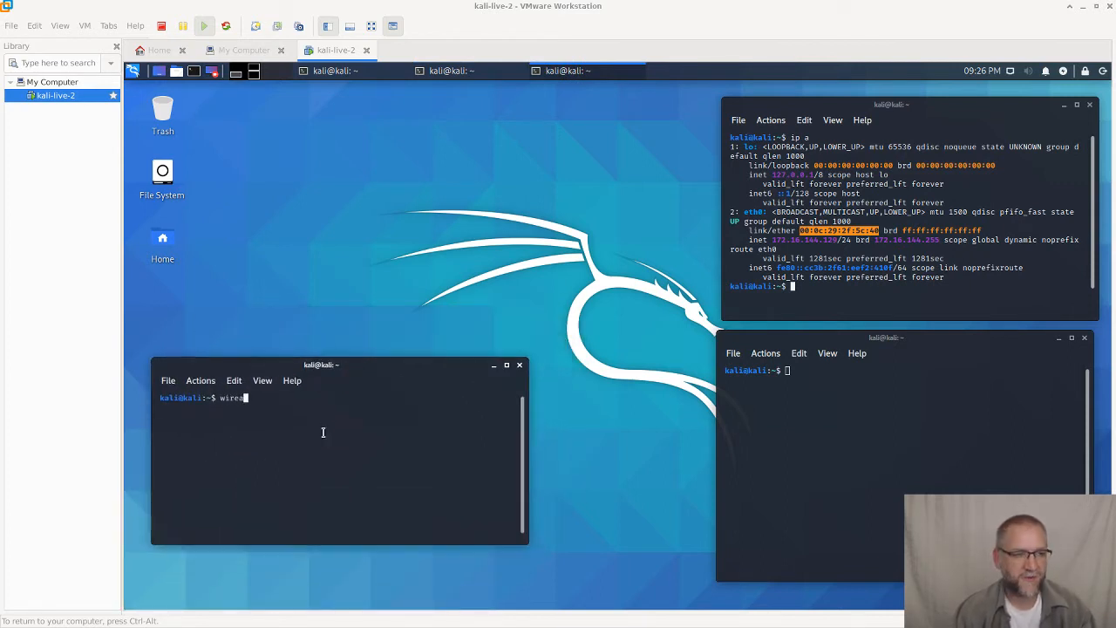
type("shark")
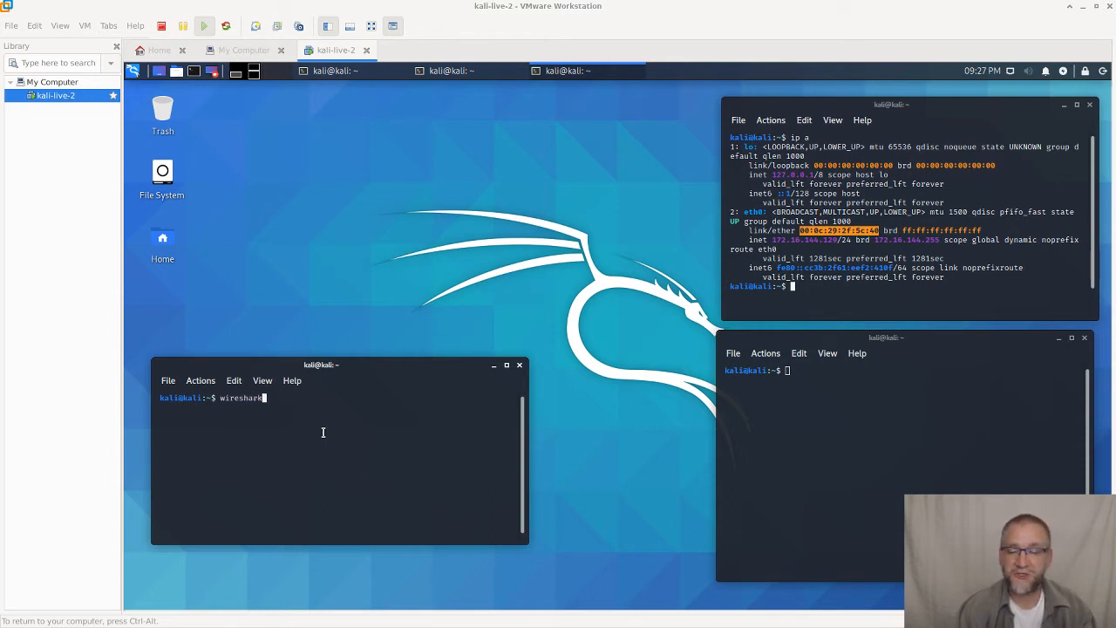
key("Return")
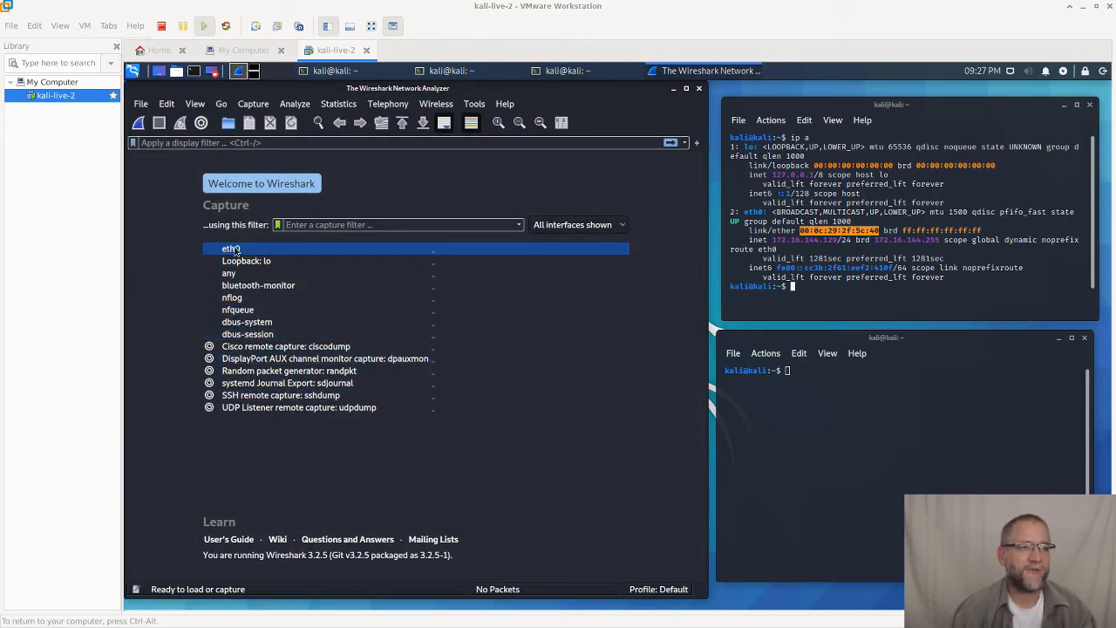
mouse_move(231, 250)
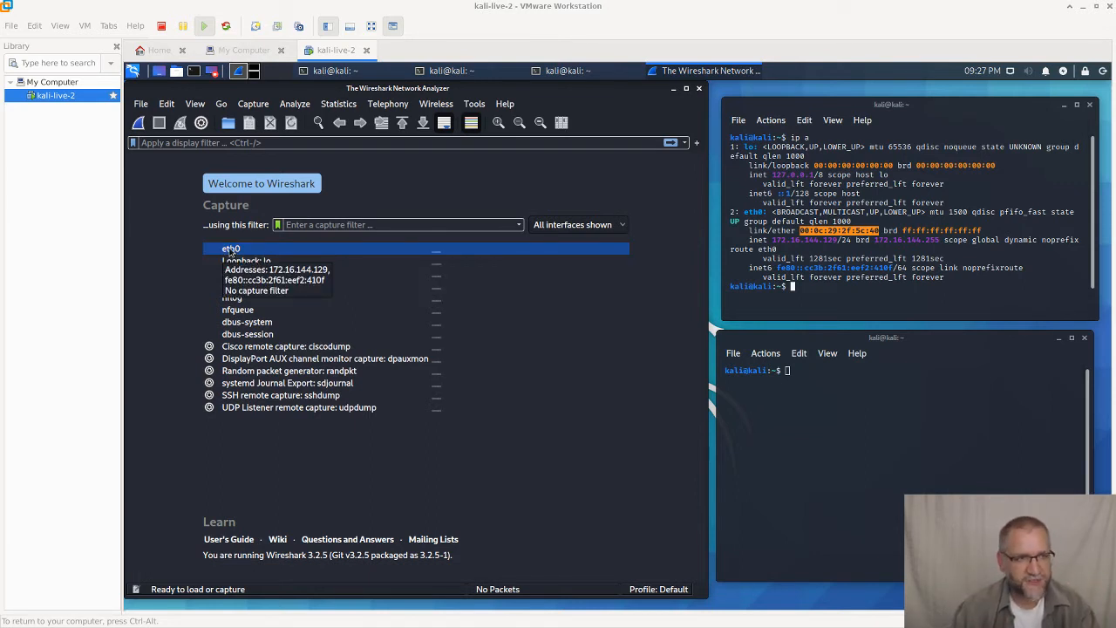
Try capturing on eth0, dismiss the permission error and close Wireshark.
double_click(230, 252)
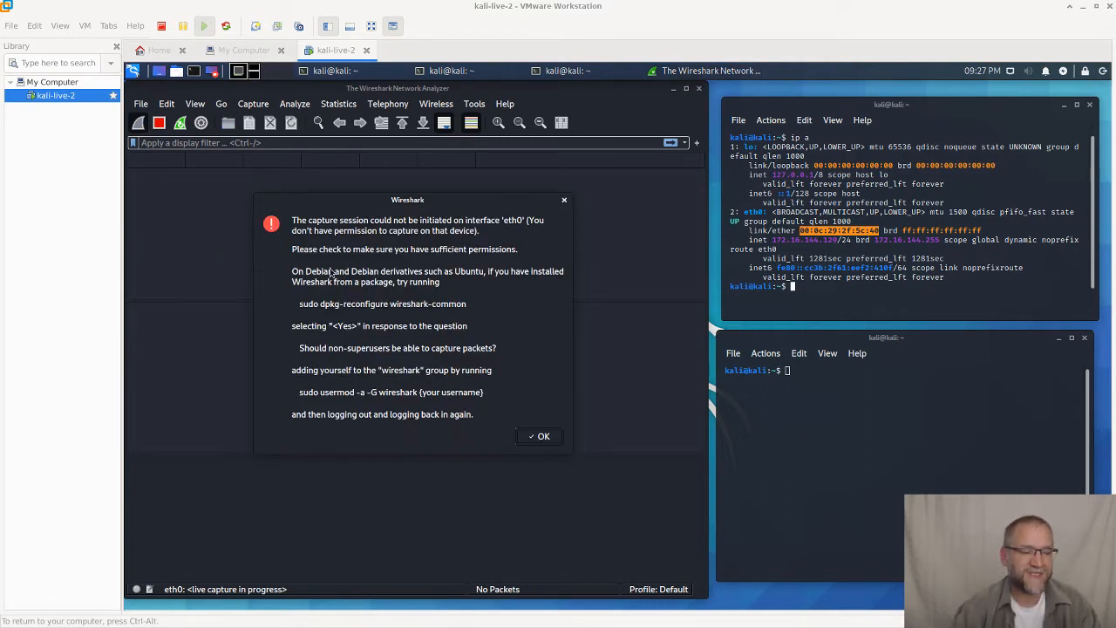
left_click(546, 441)
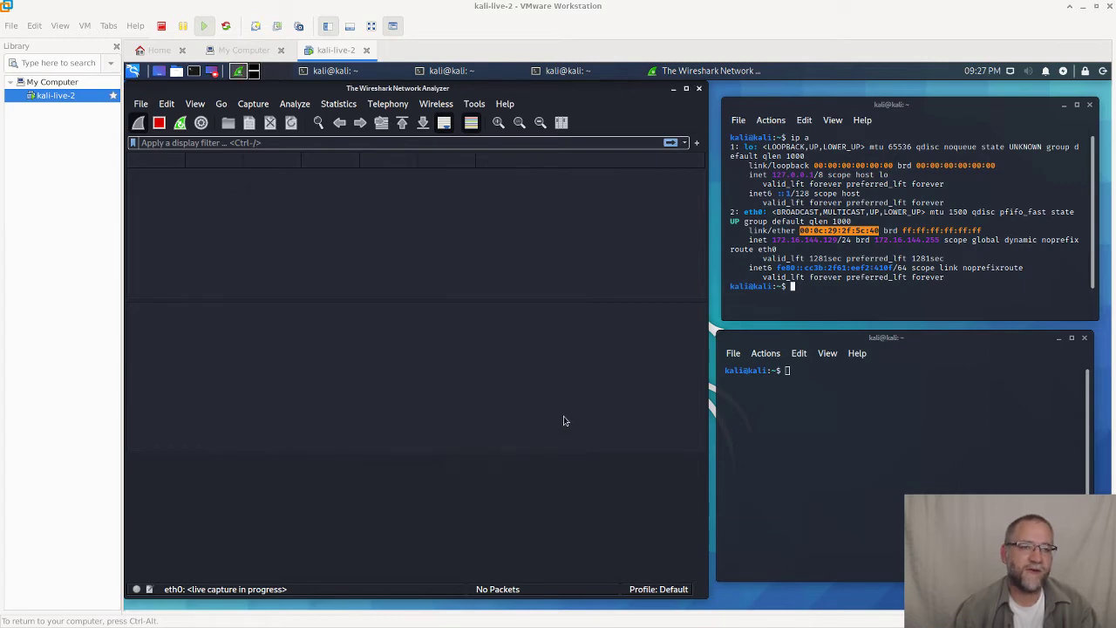
left_click(698, 88)
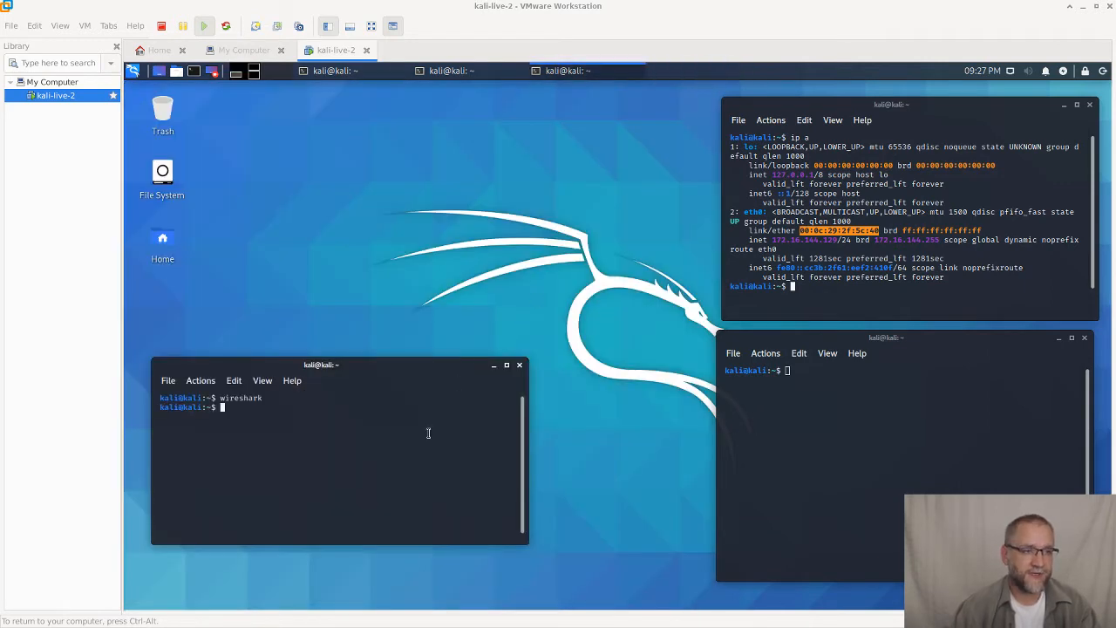
Relaunch Wireshark with sudo, enlarge it and start a live capture on eth0.
key("Up")
key("Home")
type("su")
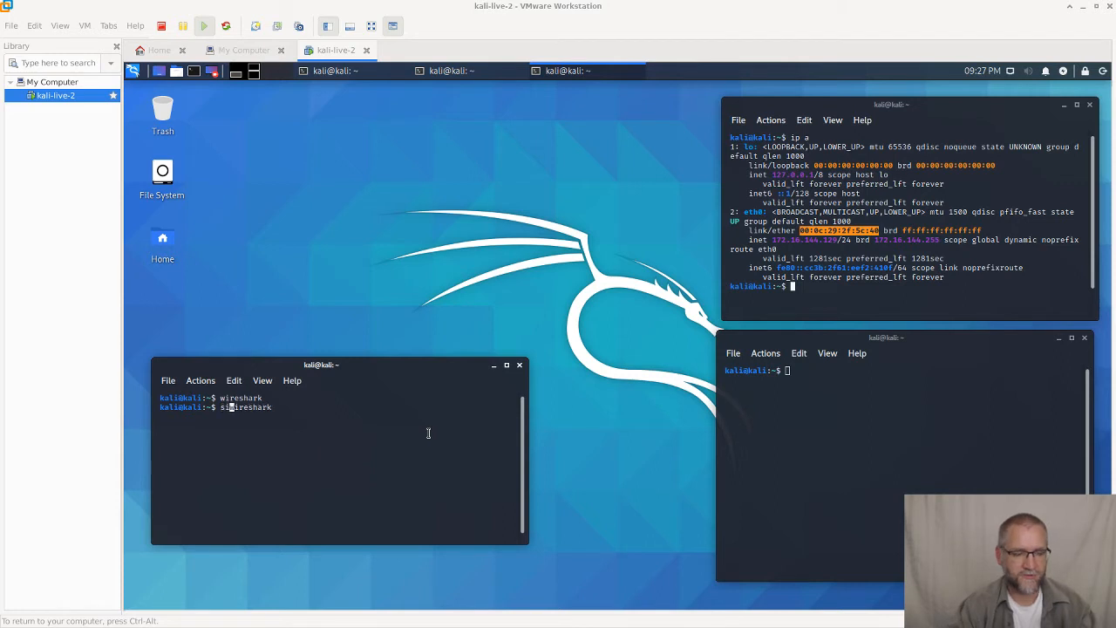
type("do")
key("Return")
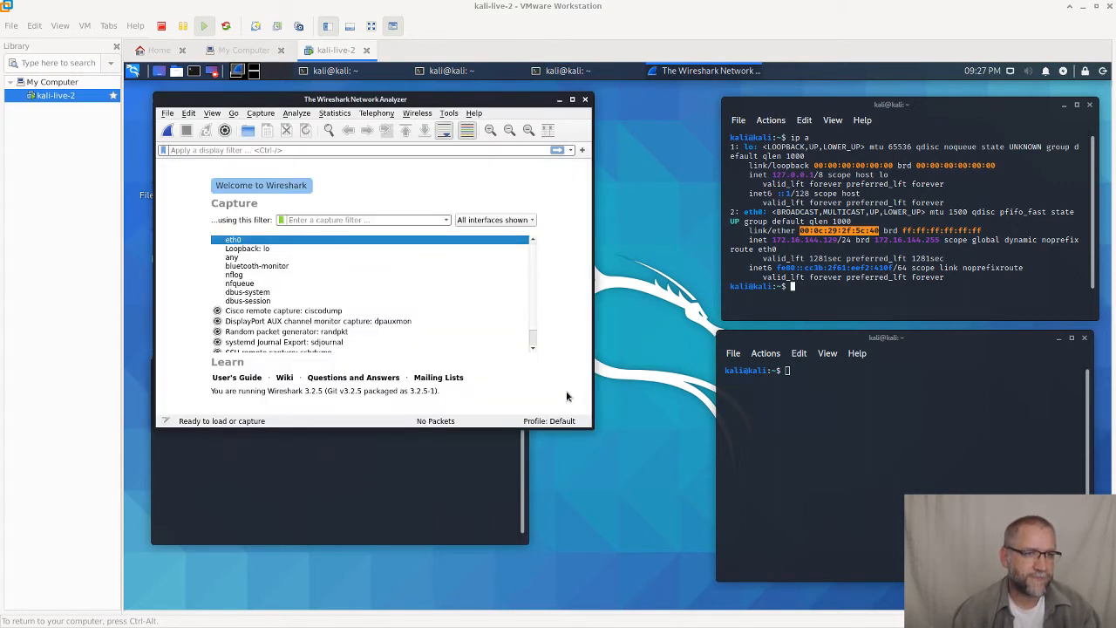
left_click_drag(590, 427, 700, 597)
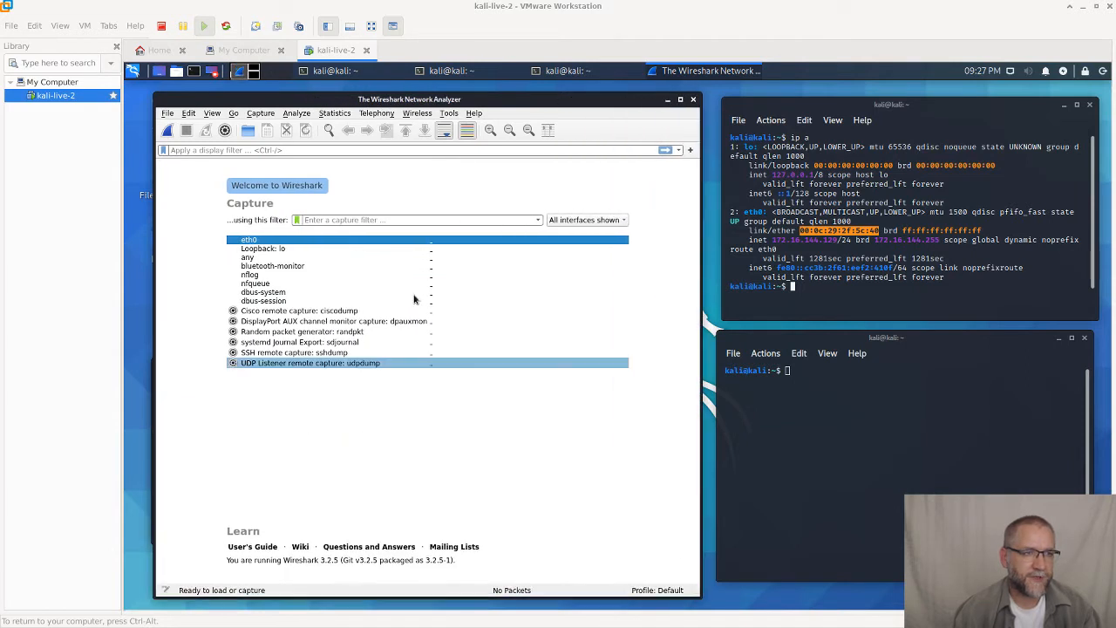
double_click(279, 241)
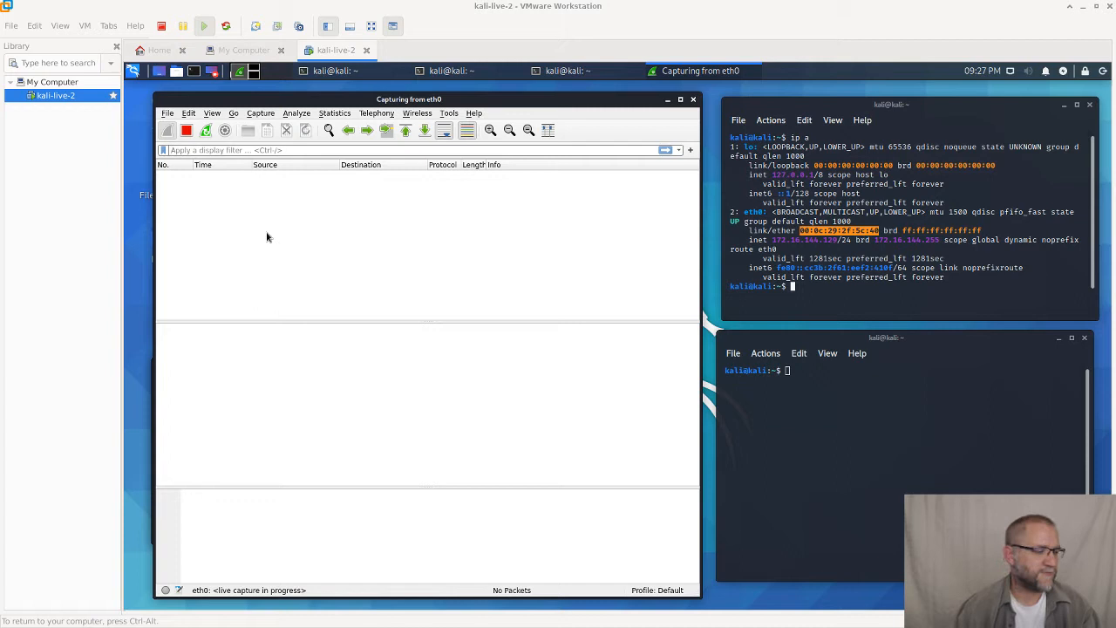
In the lower-right terminal run 'ping 8.8.8.8 -c 1' and receive one reply.
left_click(729, 375)
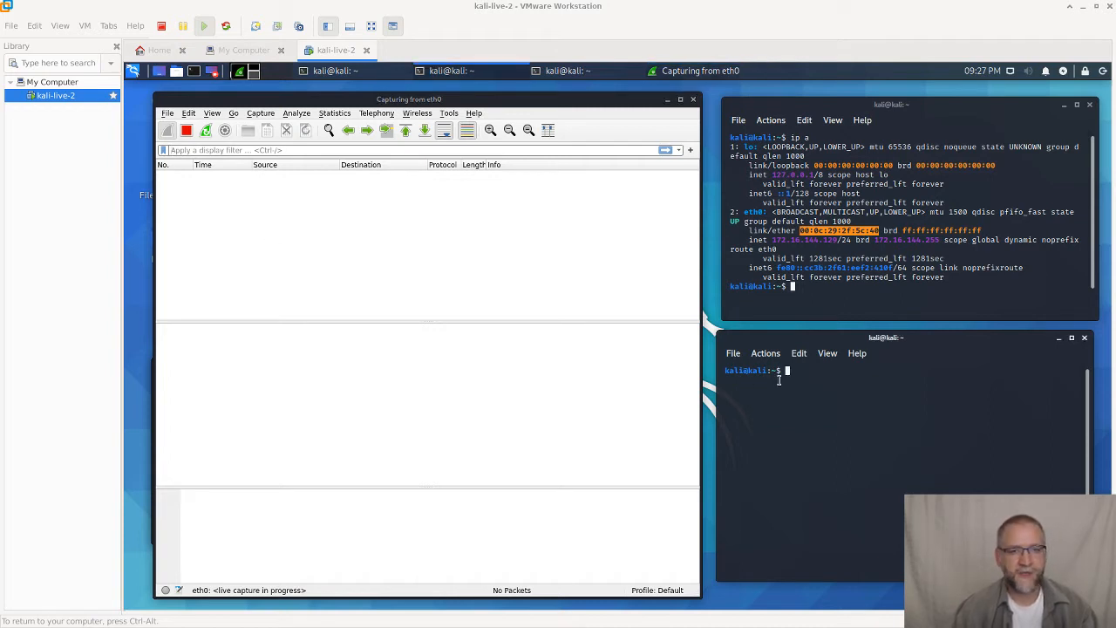
type("ping ")
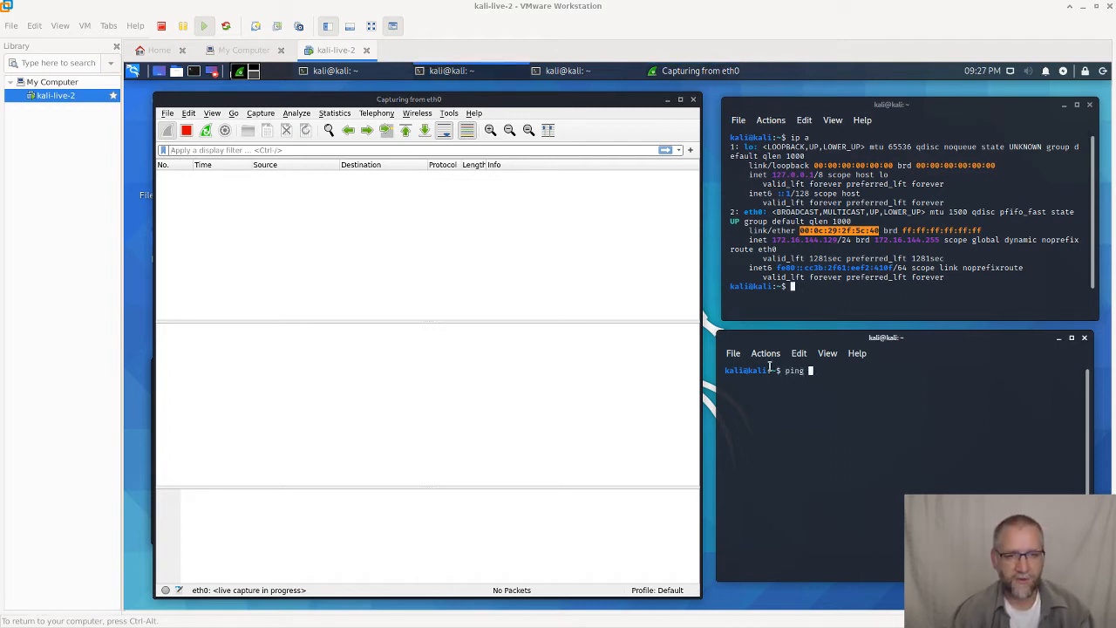
type("8.8.8.8")
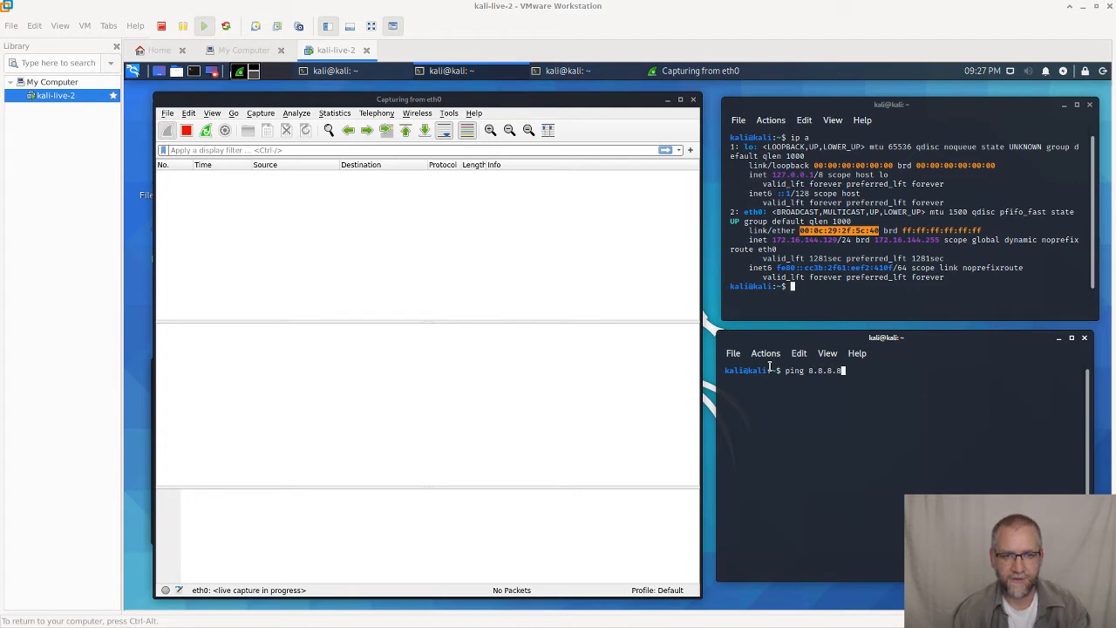
type(" /c 1")
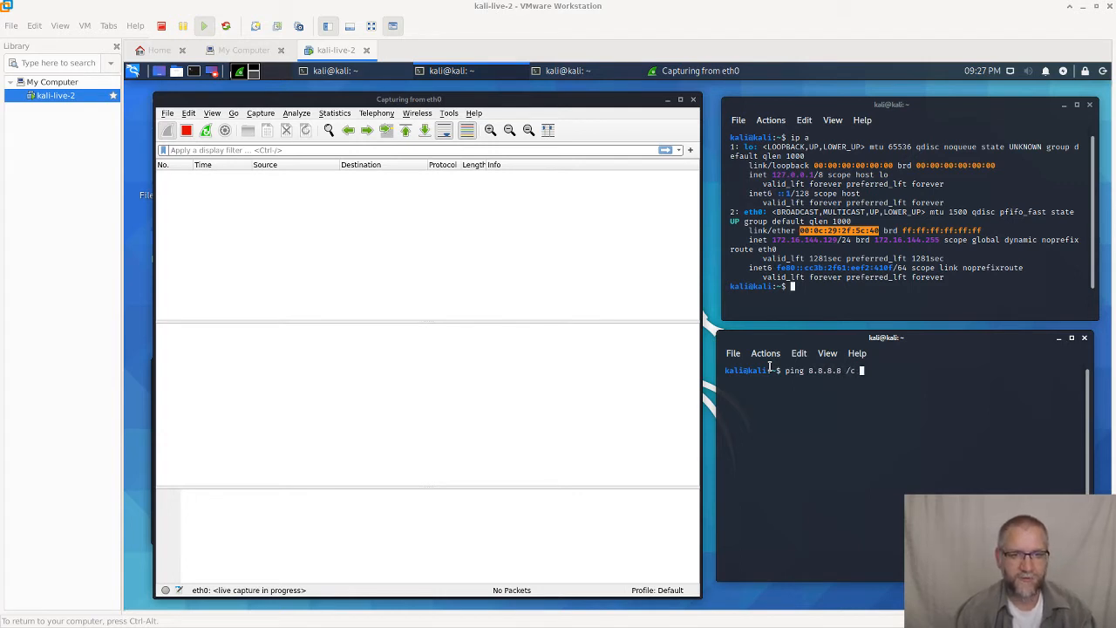
key("BackSpace")
key("BackSpace")
key("BackSpace")
type("-c 1")
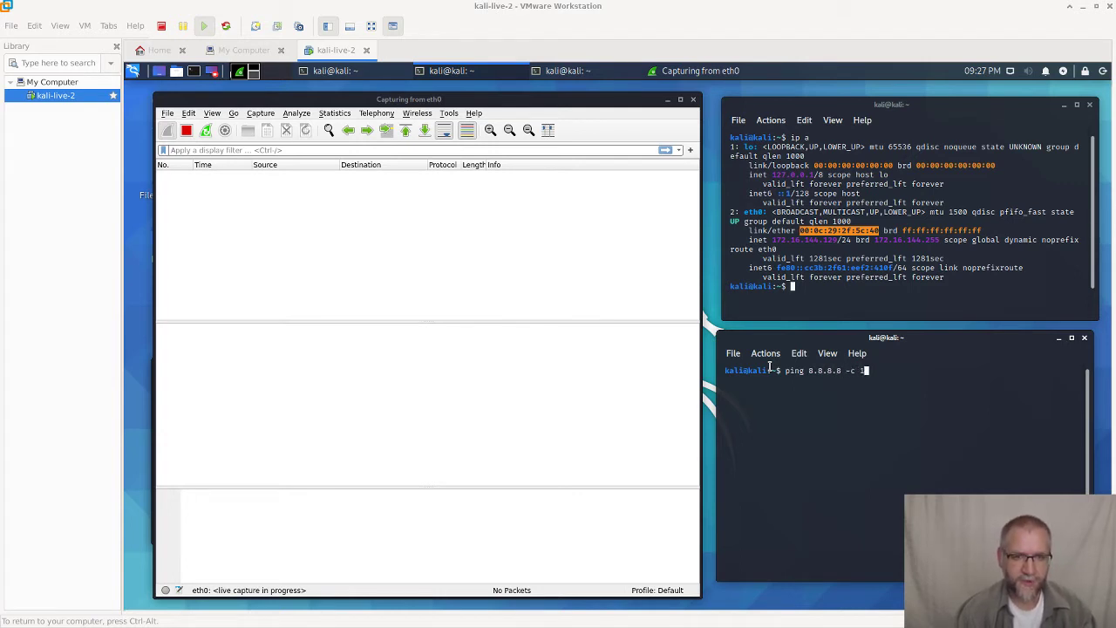
key("Return")
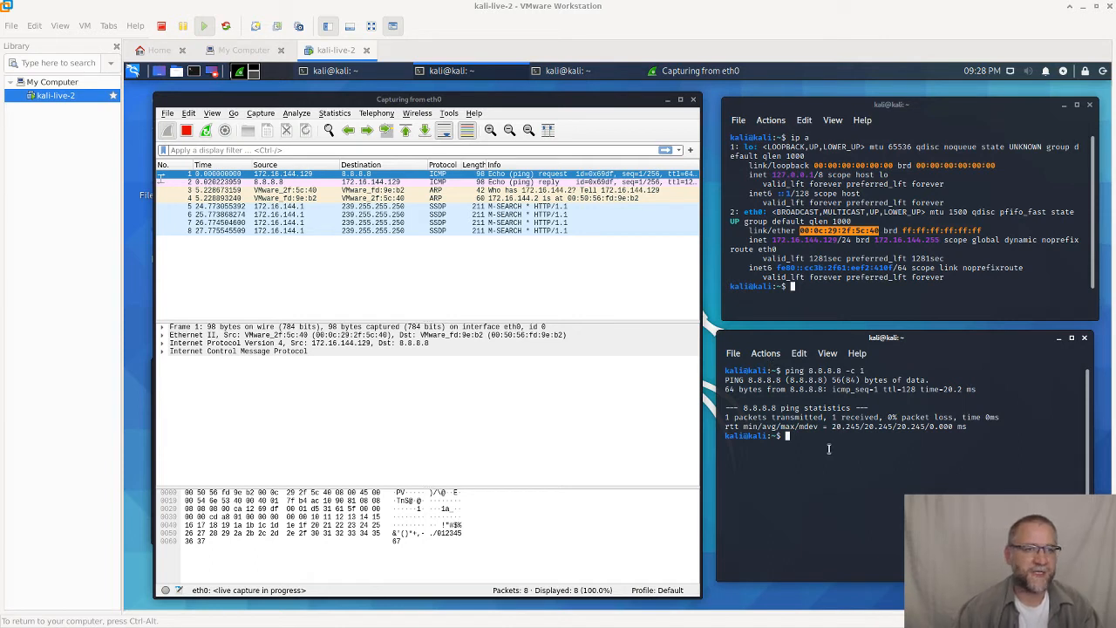
Rerun the single ping to 8.8.8.8 from the terminal.
key("Up")
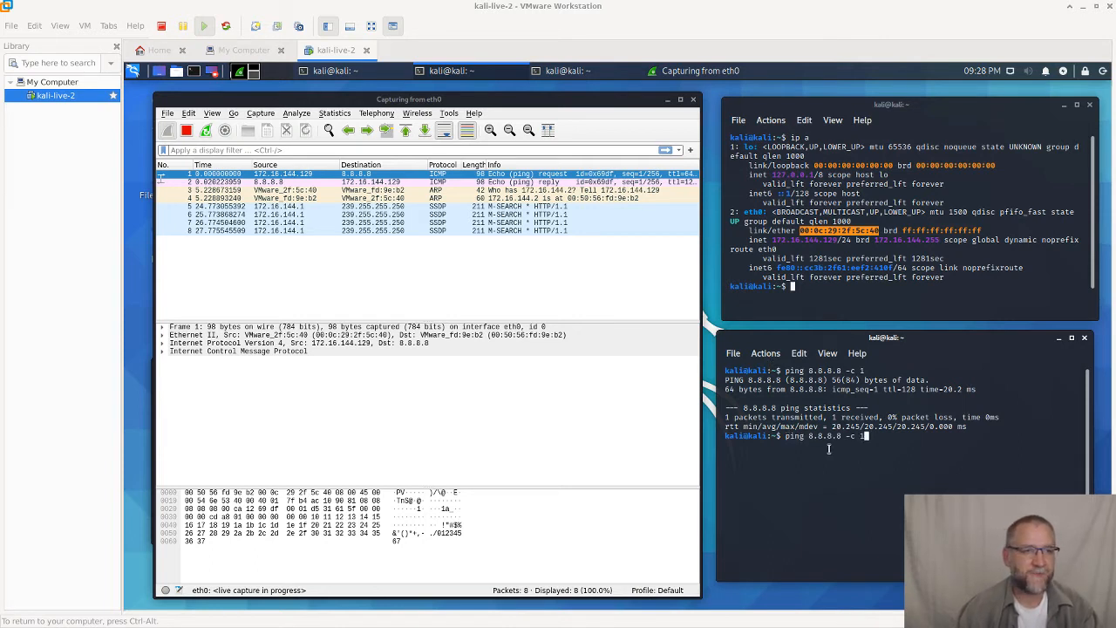
key("Return")
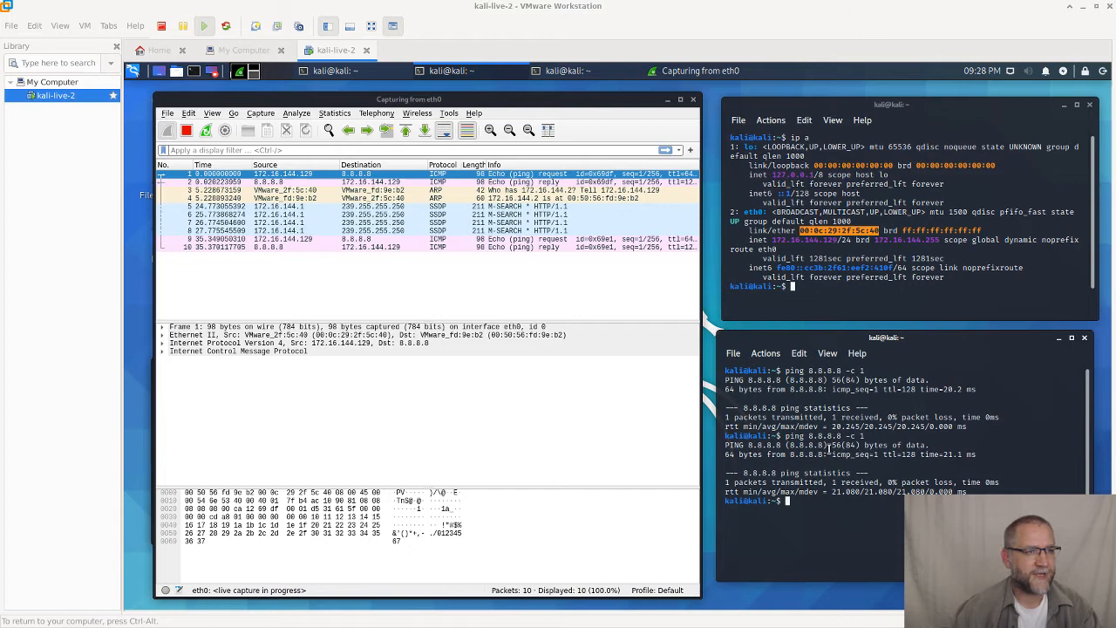
Examine the new echo request and reply packets, then the ARP request and reply.
left_click(447, 240)
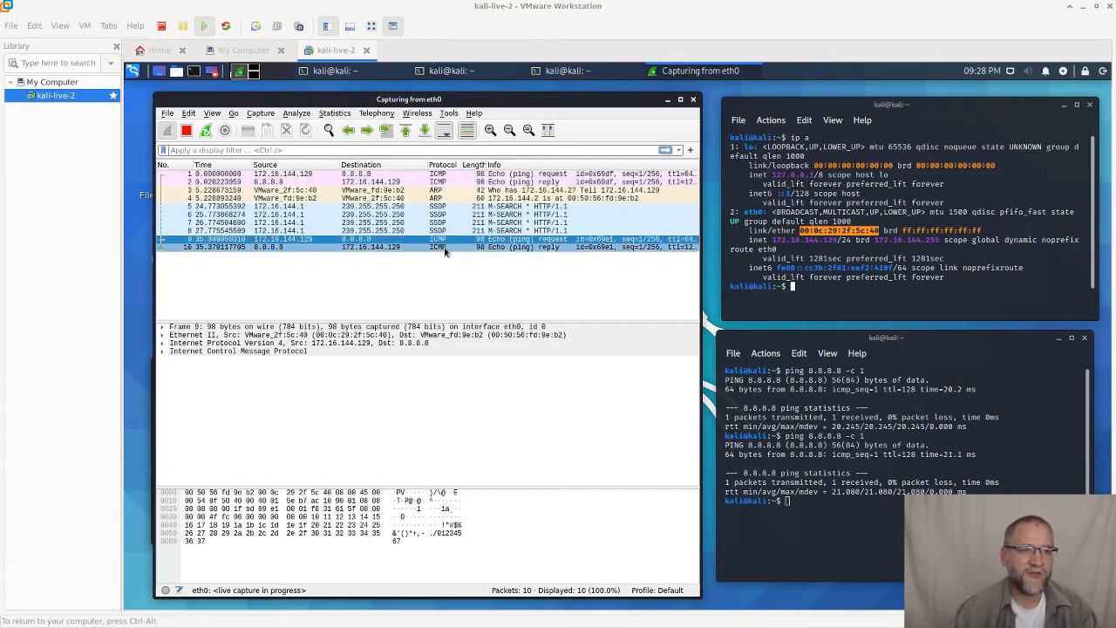
left_click(447, 240)
left_click(443, 248)
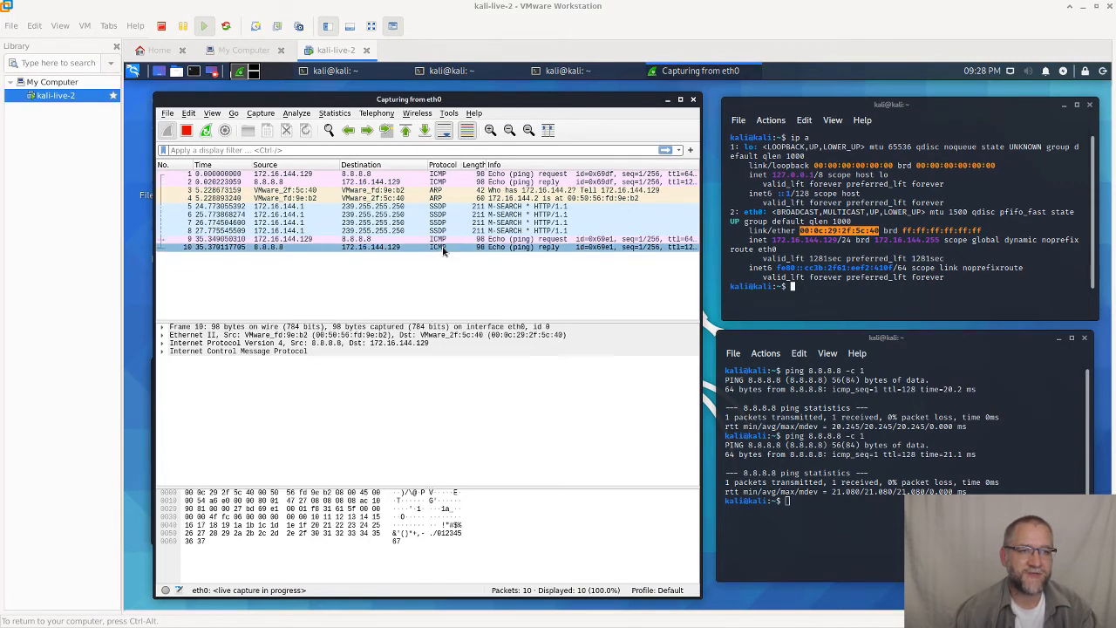
left_click(496, 191)
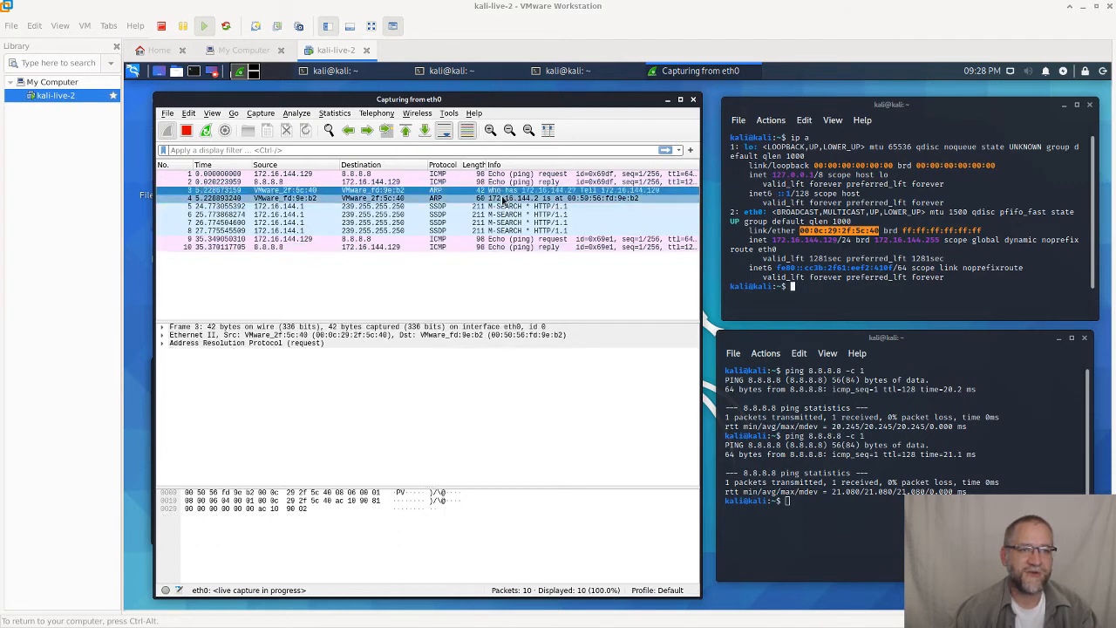
left_click(503, 199)
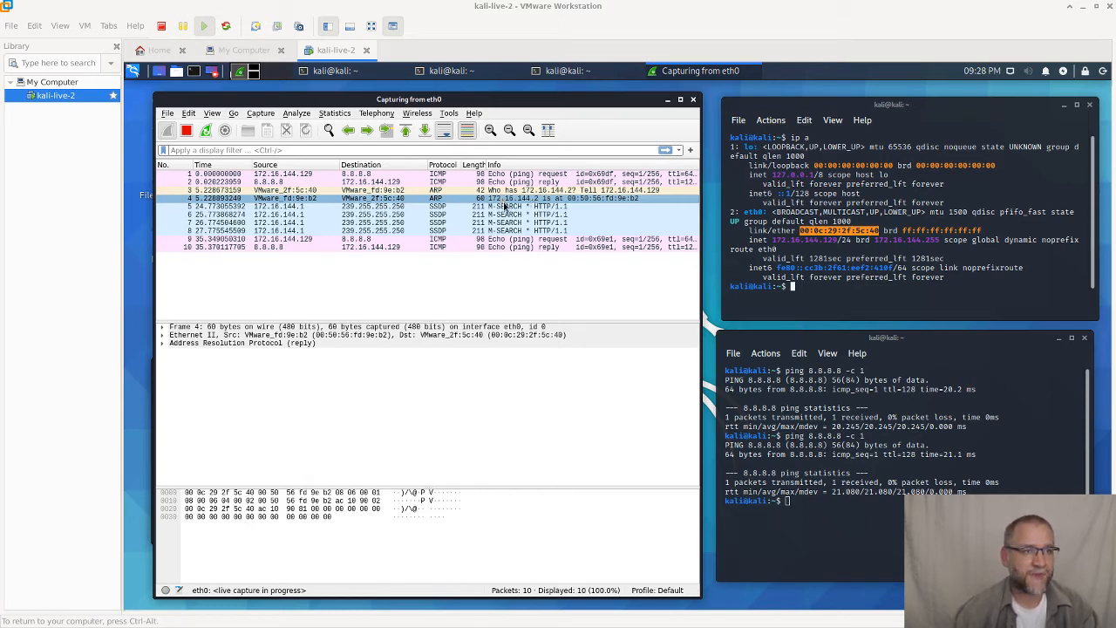
left_click(503, 206)
key("Down")
key("Down")
key("Down")
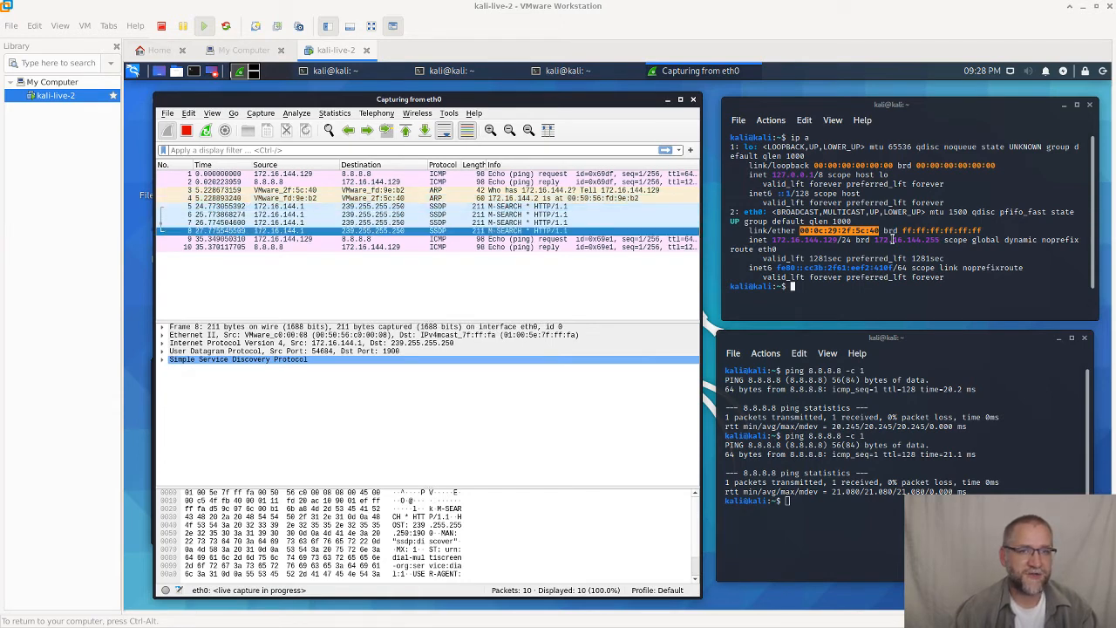
left_click(822, 241)
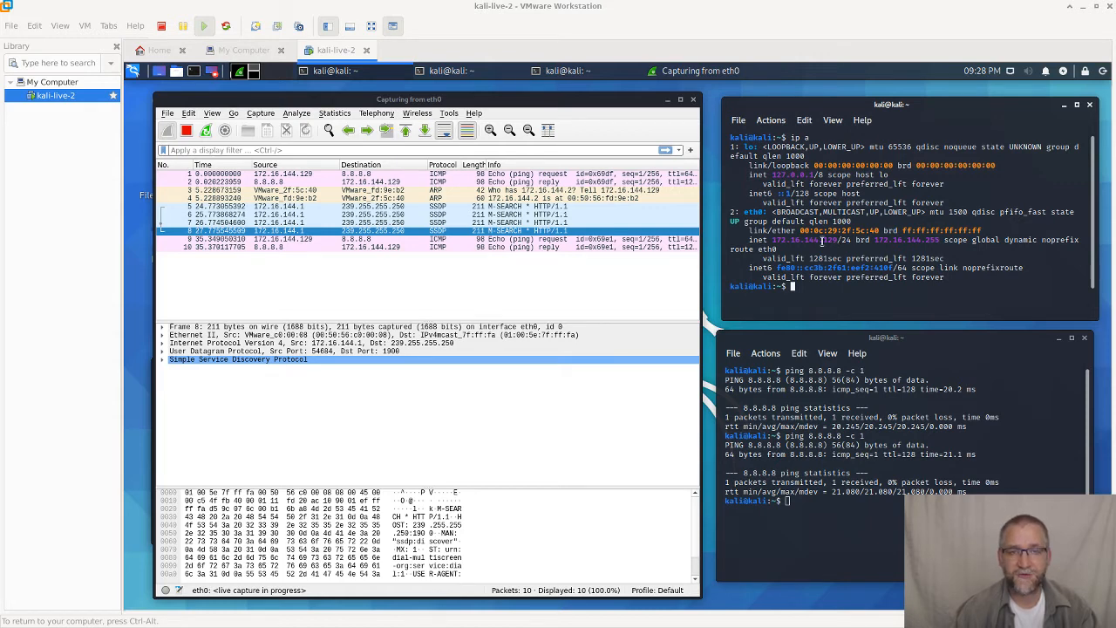
double_click(822, 241)
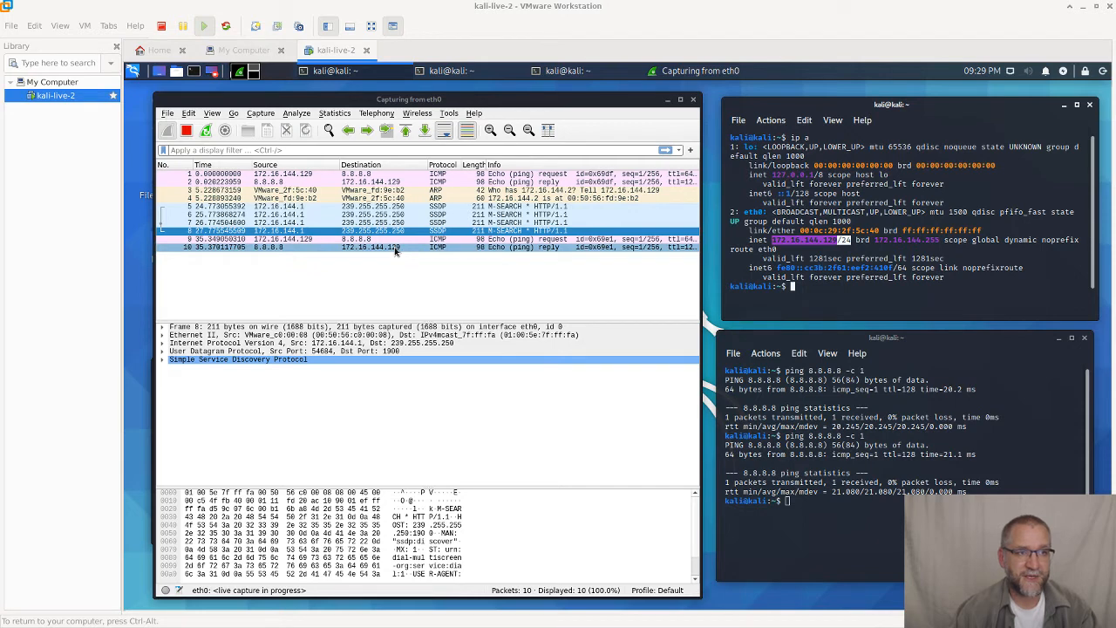
left_click(276, 206)
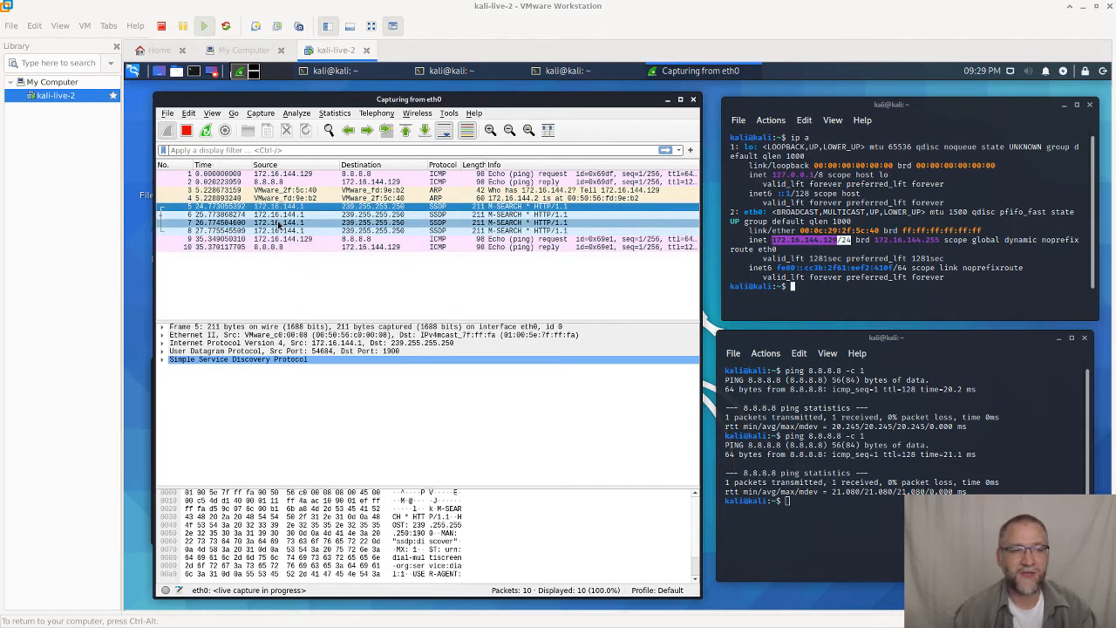
left_click(377, 239)
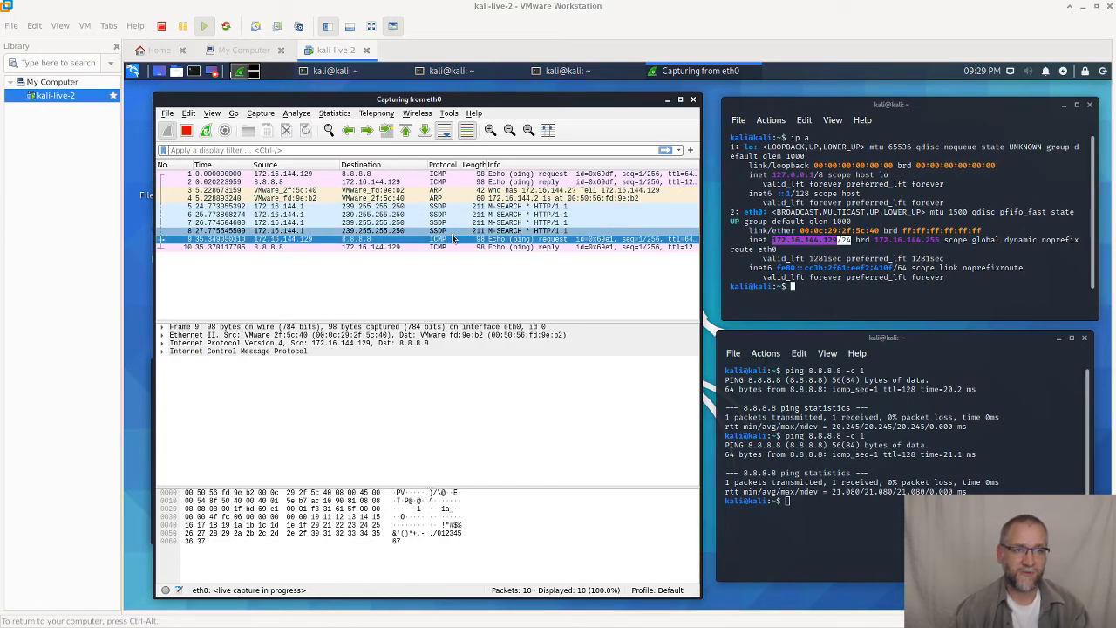
left_click(199, 327)
key("Down")
key("Down")
key("Down")
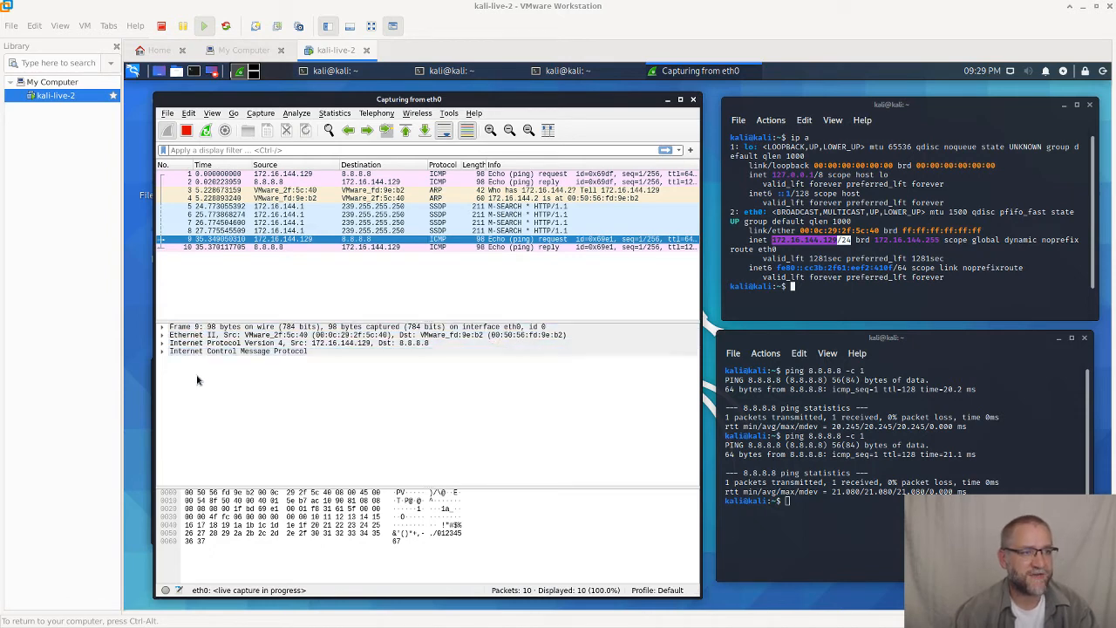
left_click(210, 327)
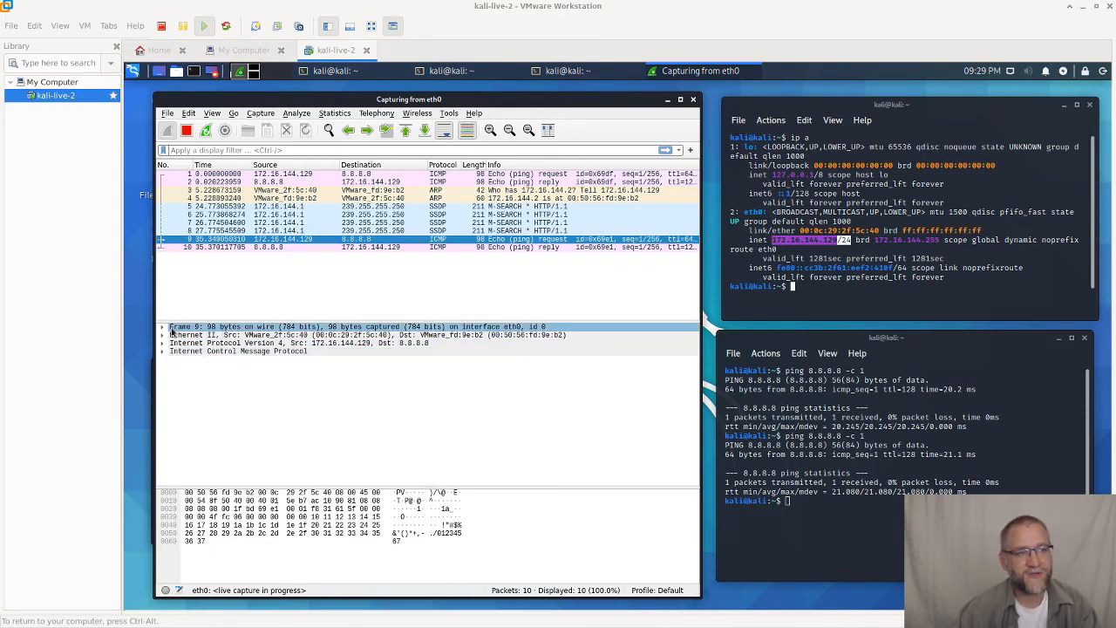
left_click(163, 327)
left_click(212, 400)
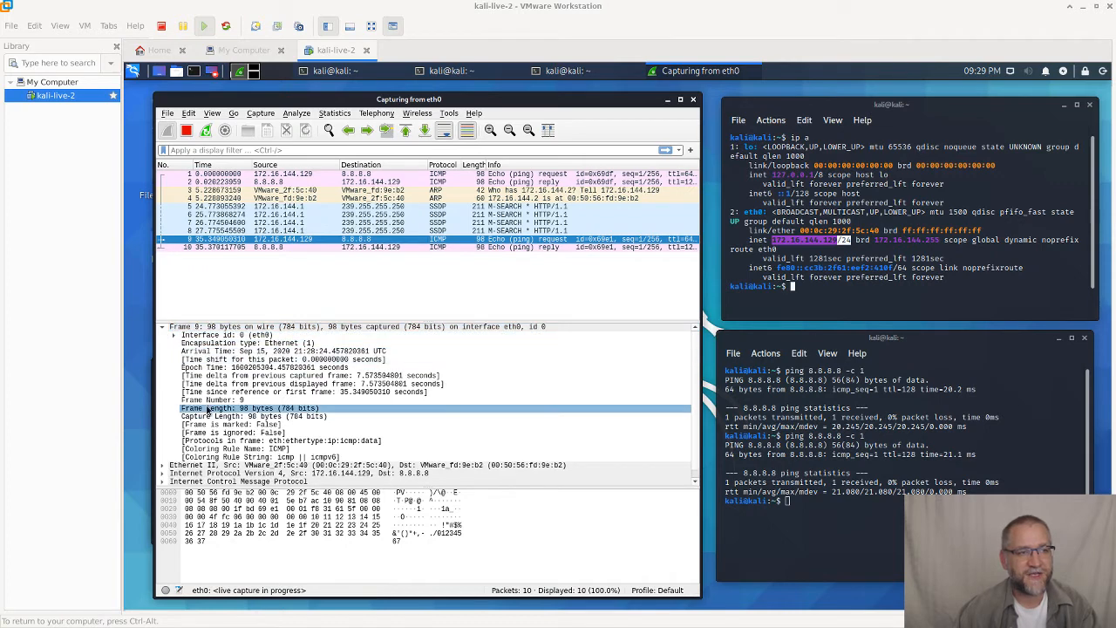
left_click(182, 344)
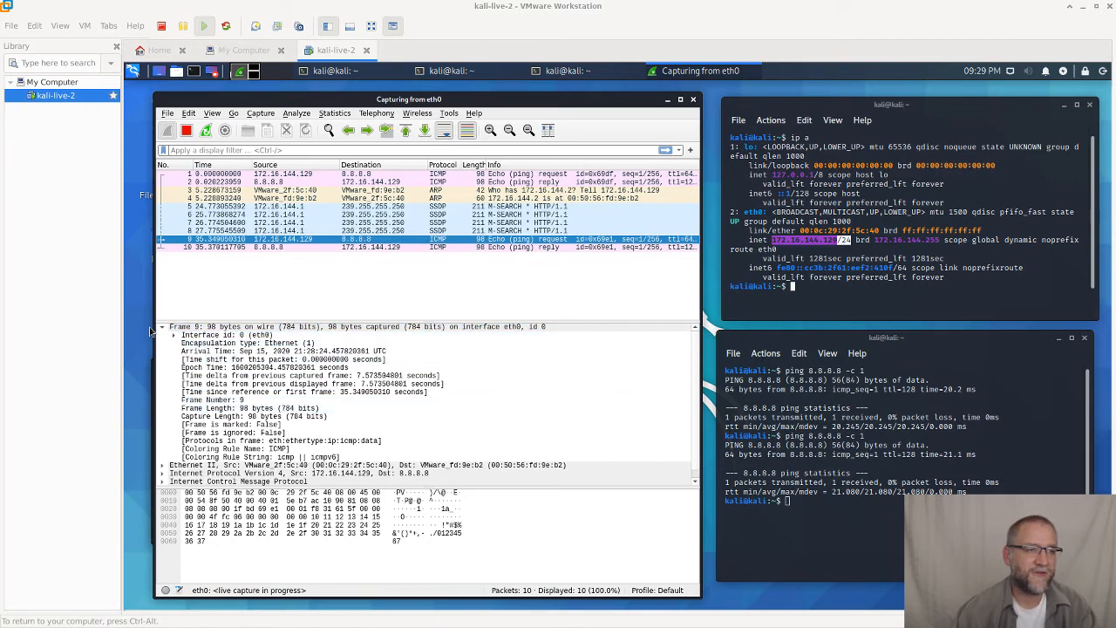
left_click(165, 327)
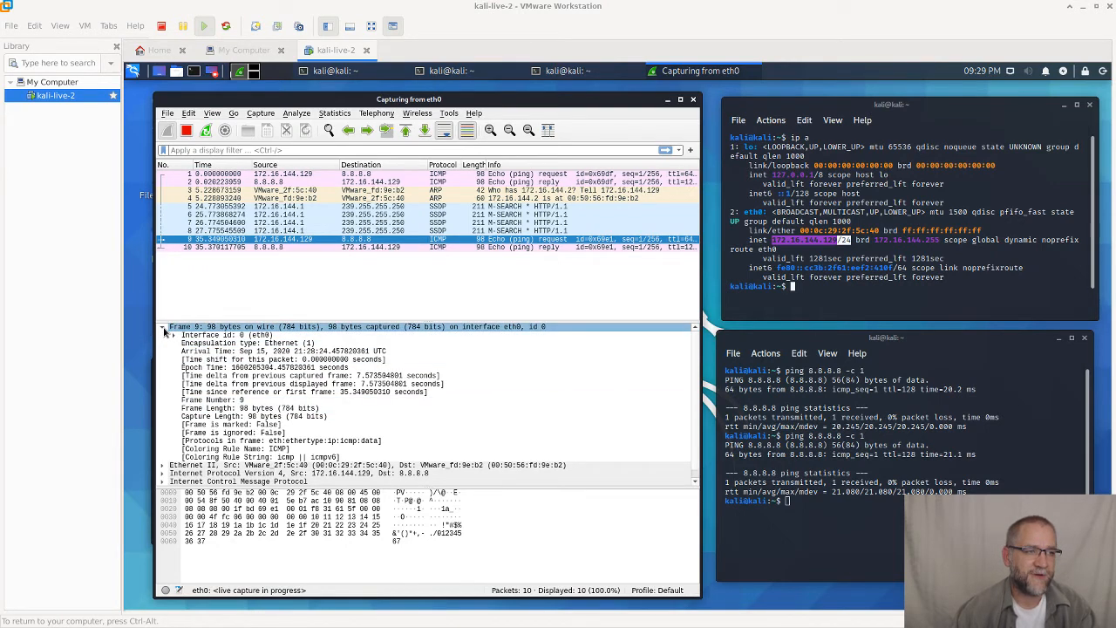
left_click(165, 327)
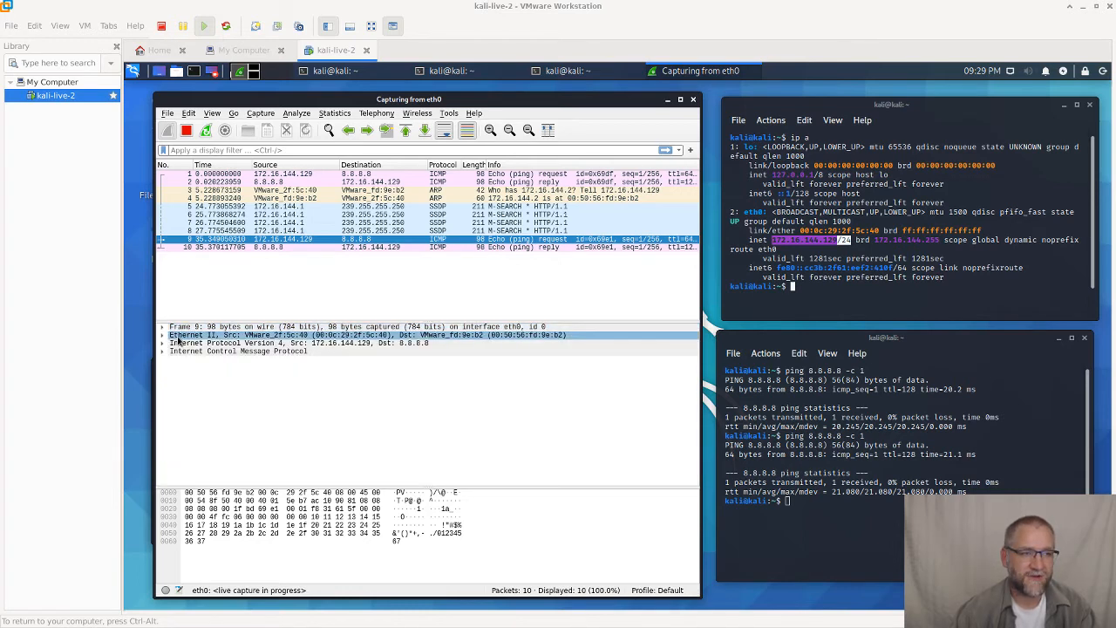
Expand Ethernet II and review the destination and source MACs and the IPv4 EtherType.
left_click(187, 334)
left_click(235, 351)
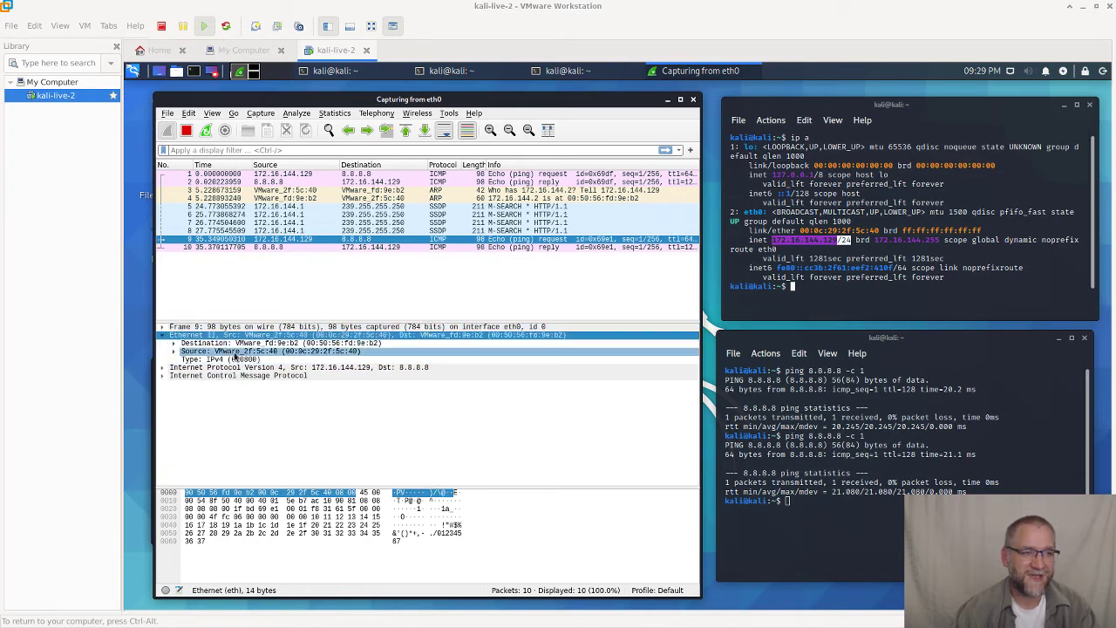
left_click(249, 351)
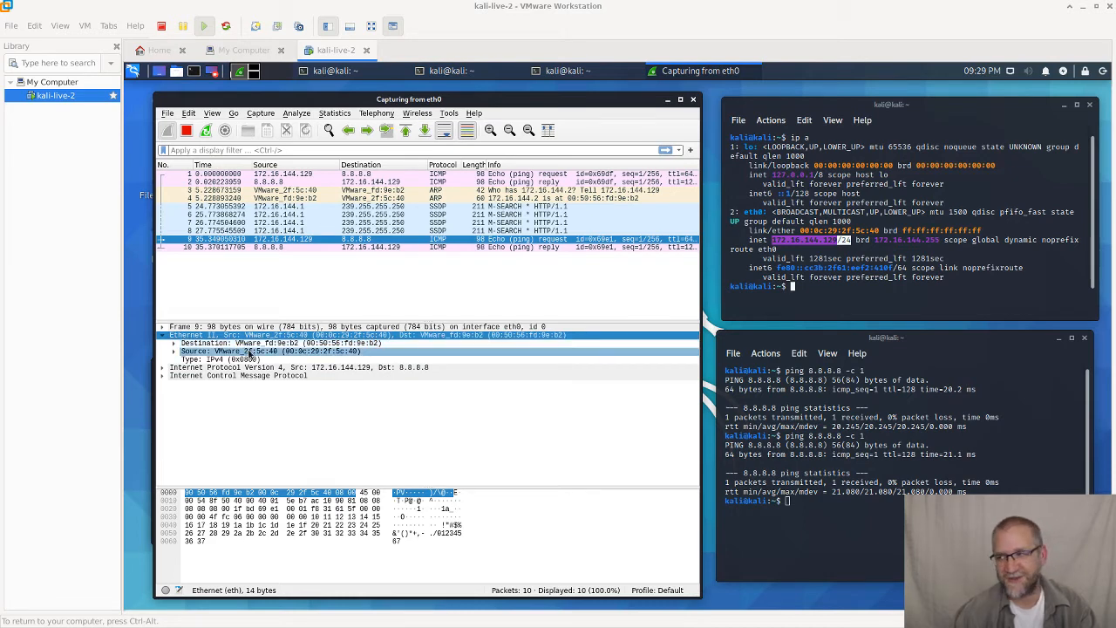
left_click(295, 337)
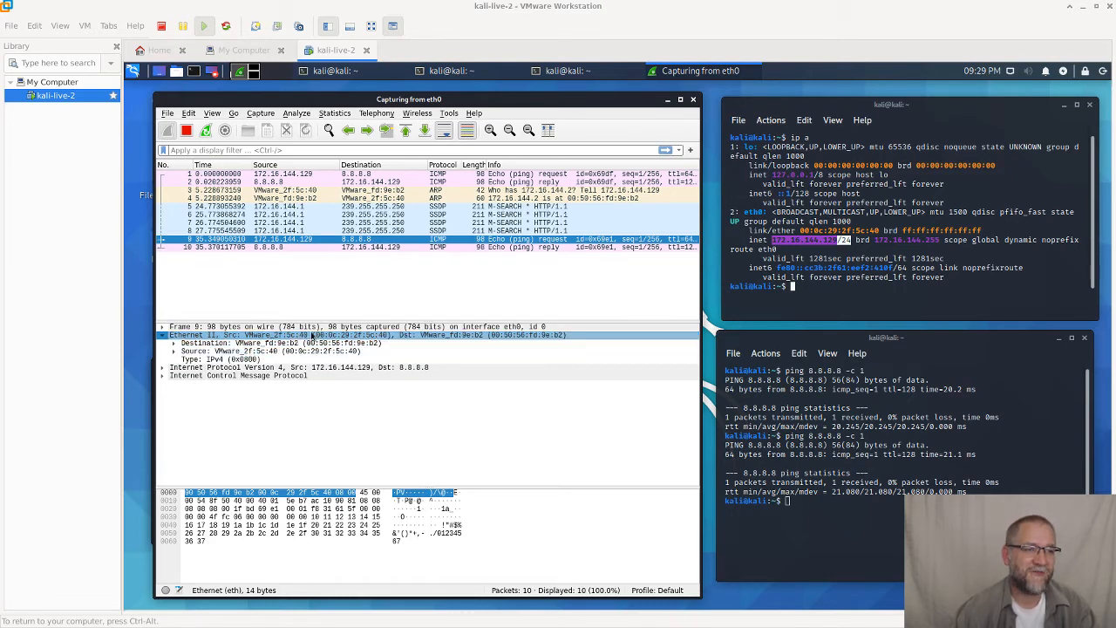
left_click(218, 343)
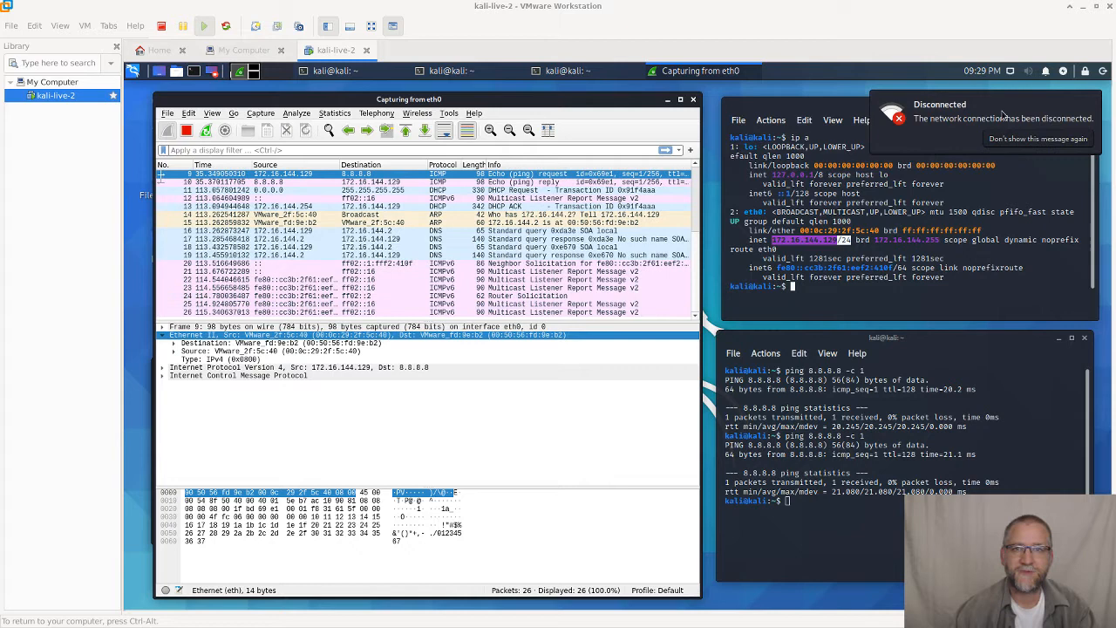
left_click(218, 359)
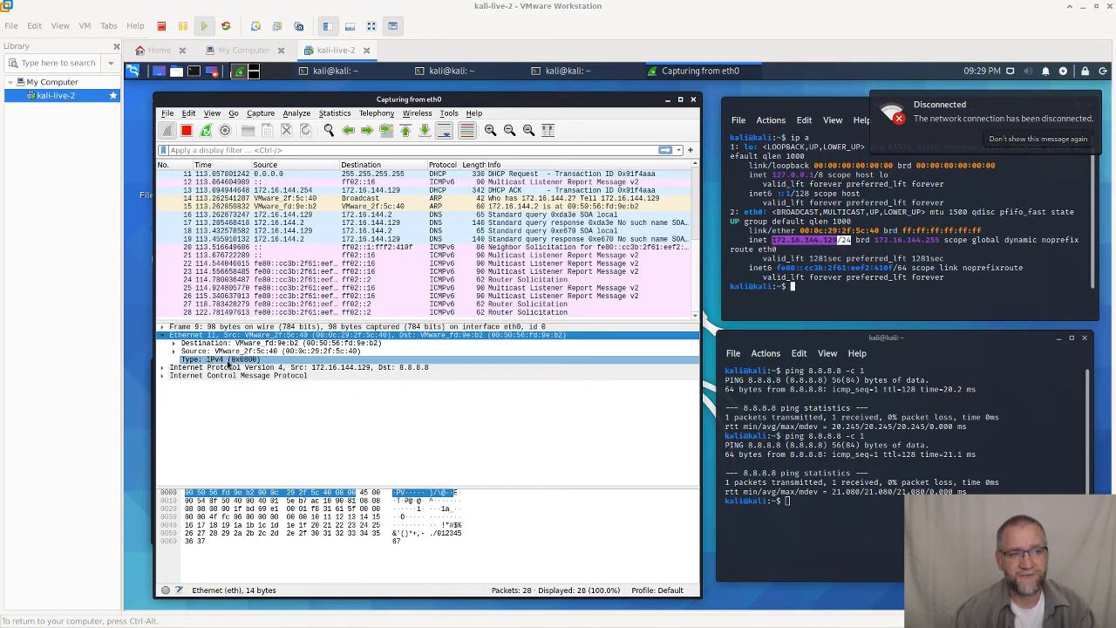
Expand the IPv4 header and select its version field.
left_click(232, 368)
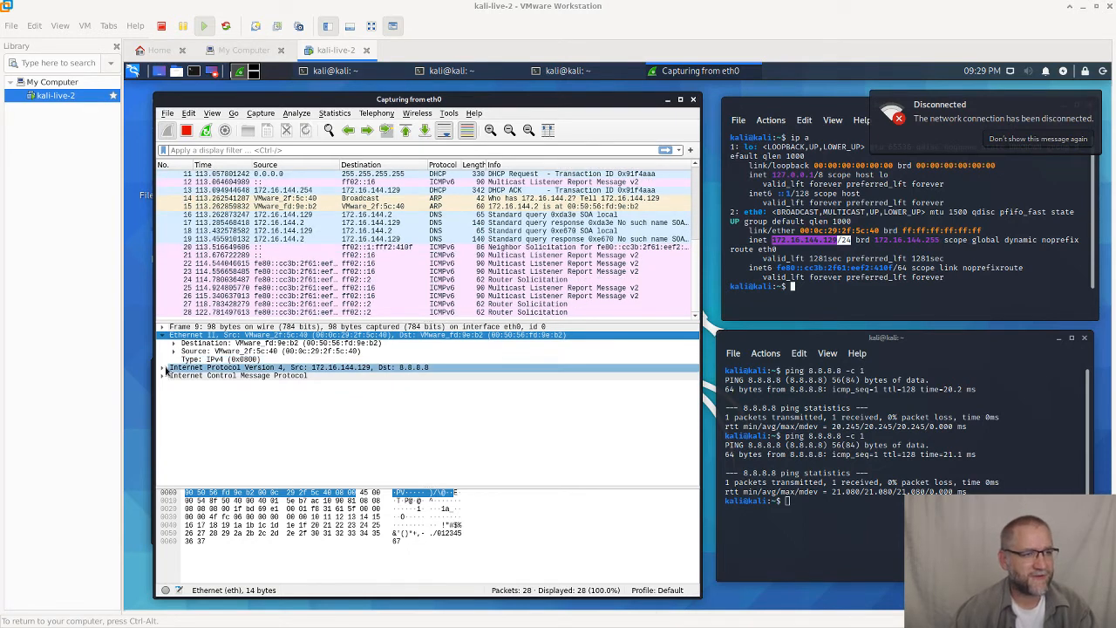
left_click(164, 367)
left_click(246, 377)
Step through the IPv4 fields: identification, fragment offset, protocol ICMP (1), source 172.16.144.129, destination 8.8.8.8.
left_click(220, 369)
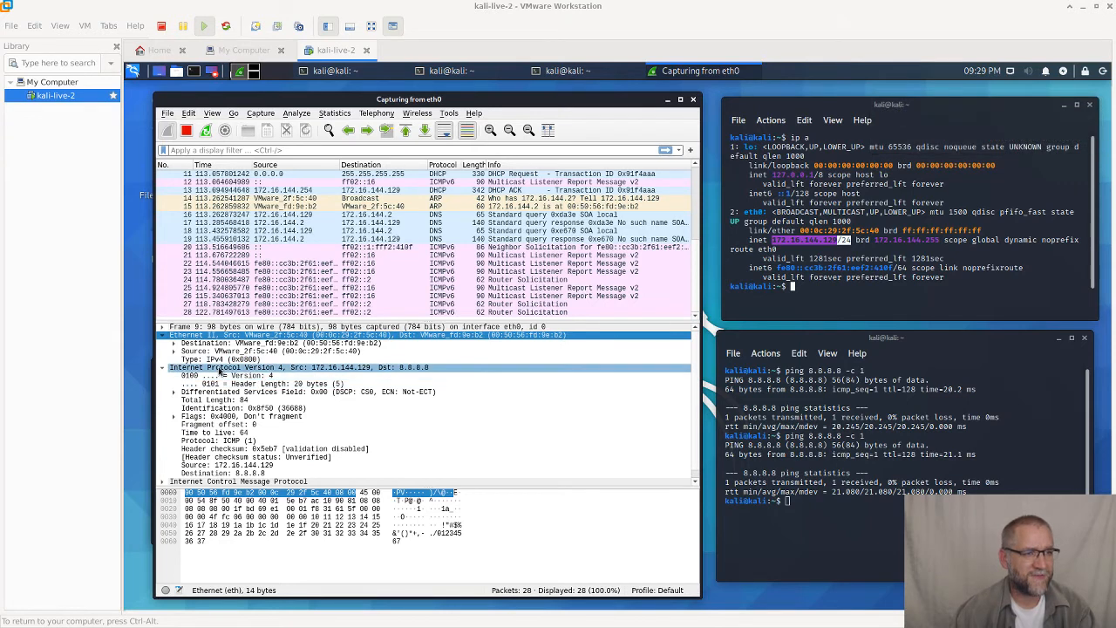
scroll(261, 384, "down", 1)
left_click(244, 390)
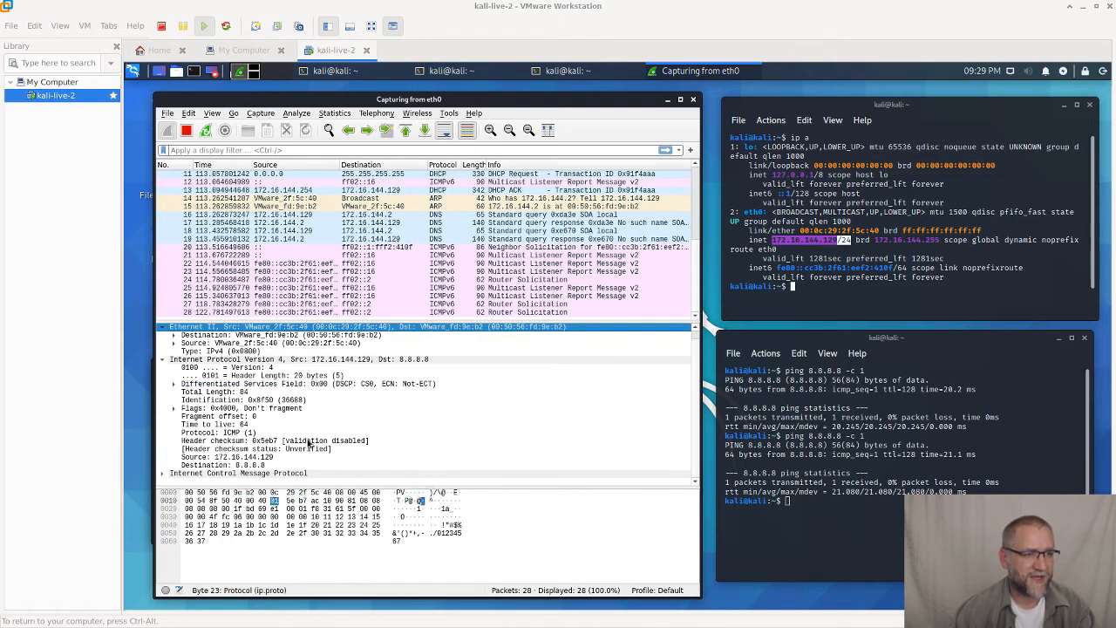
left_click(244, 417)
left_click(279, 458)
left_click(262, 399)
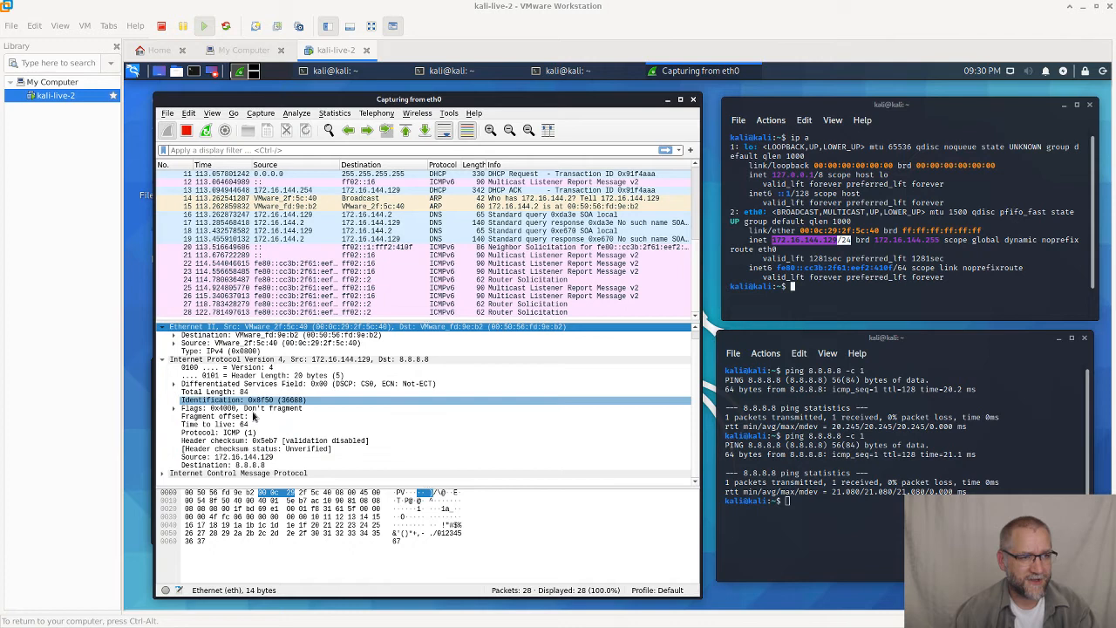
left_click(271, 433)
left_click(272, 457)
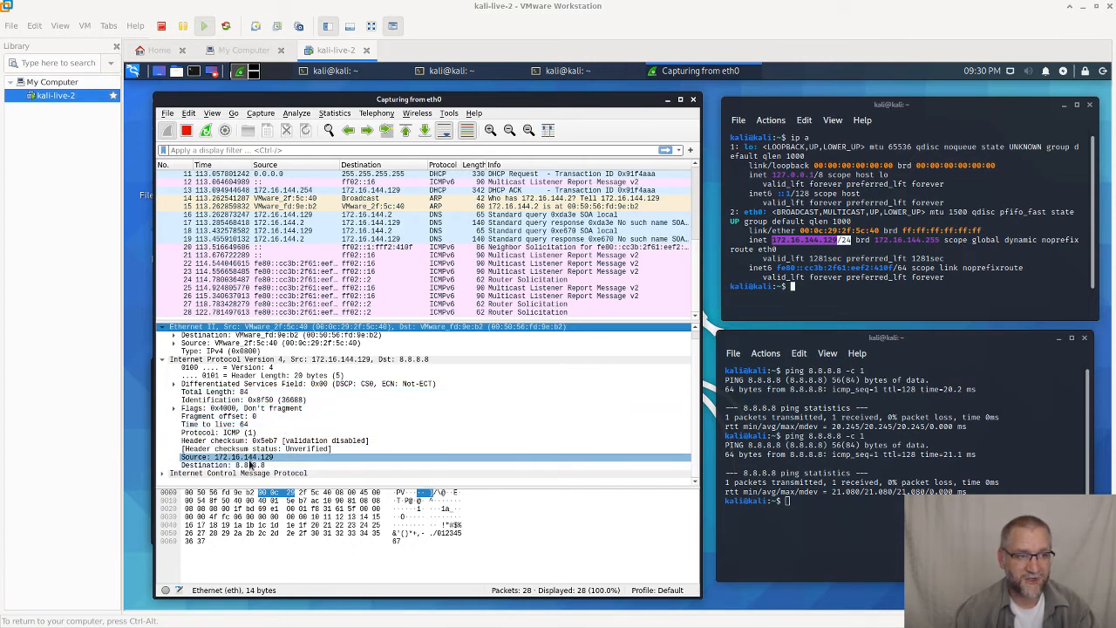
left_click(252, 467)
Expand the ICMP section, review the echo request type and code, then return to the IPv4 header.
left_click(262, 441)
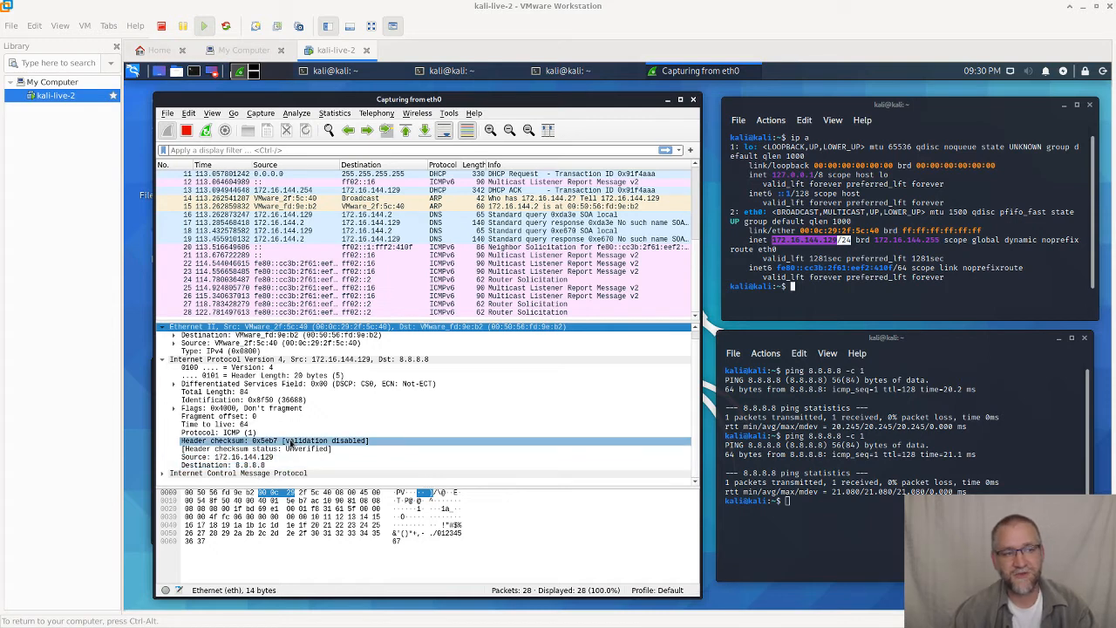
left_click(236, 473)
left_click(164, 473)
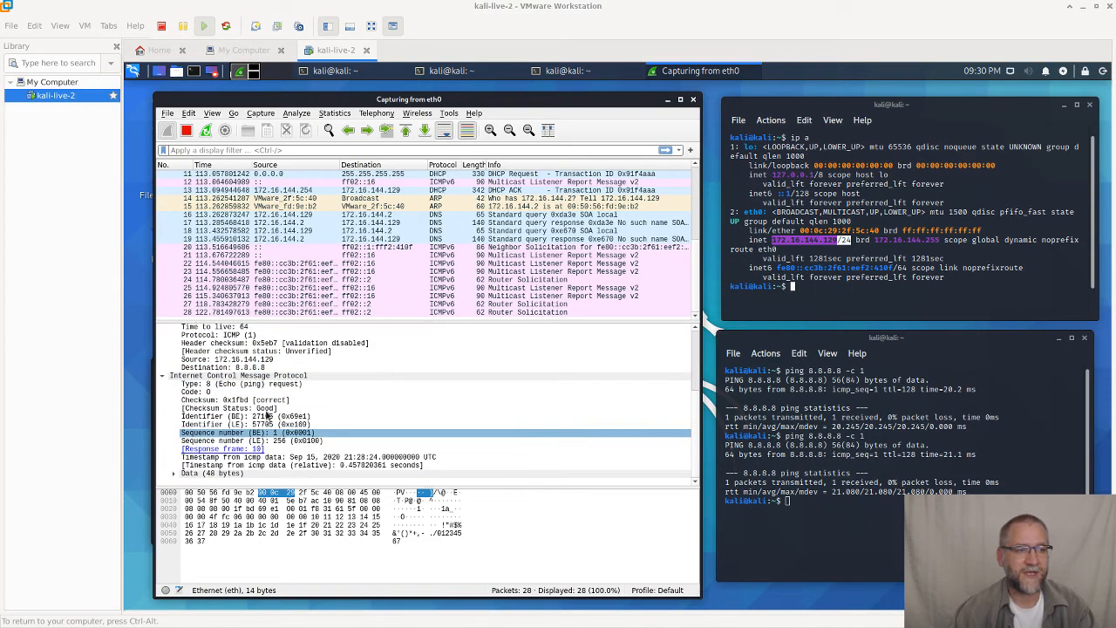
left_click(244, 386)
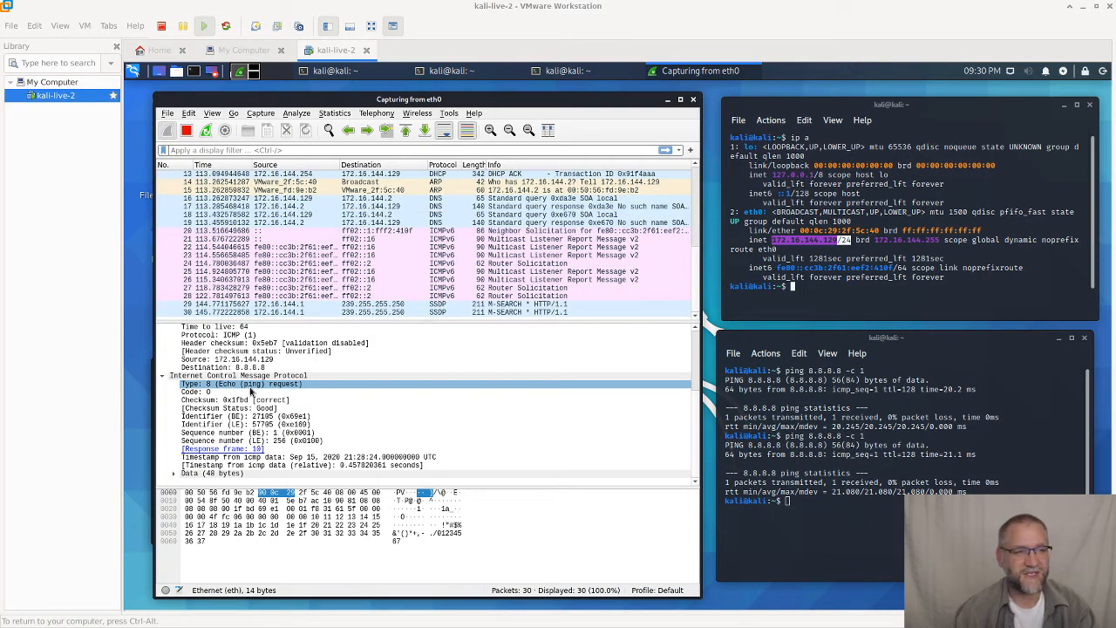
left_click(223, 393)
scroll(224, 393, "up", 3)
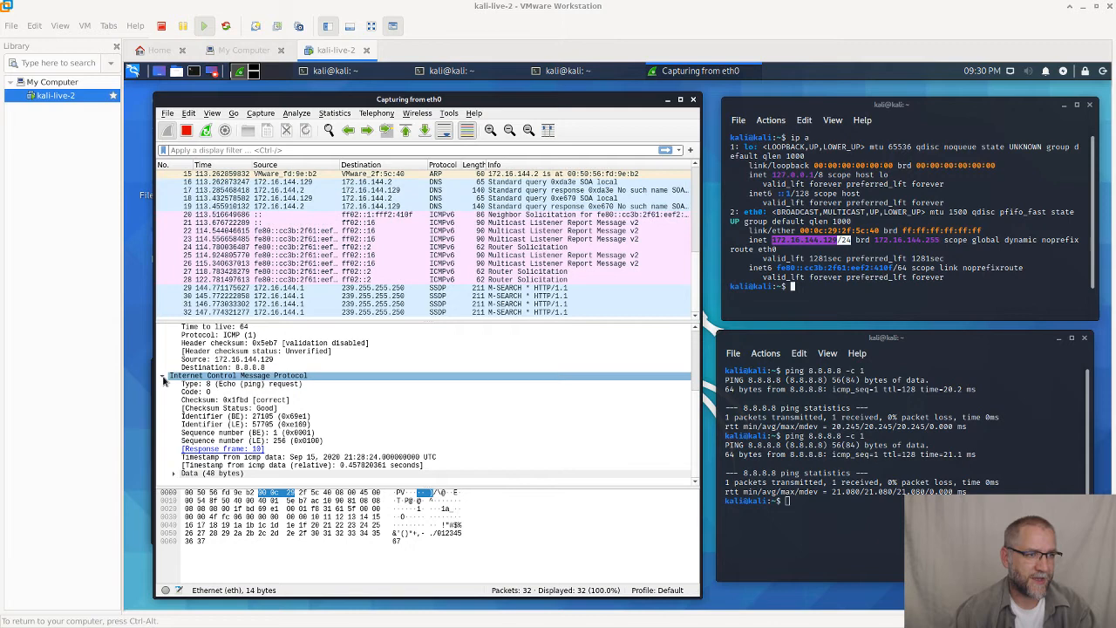
left_click(162, 361)
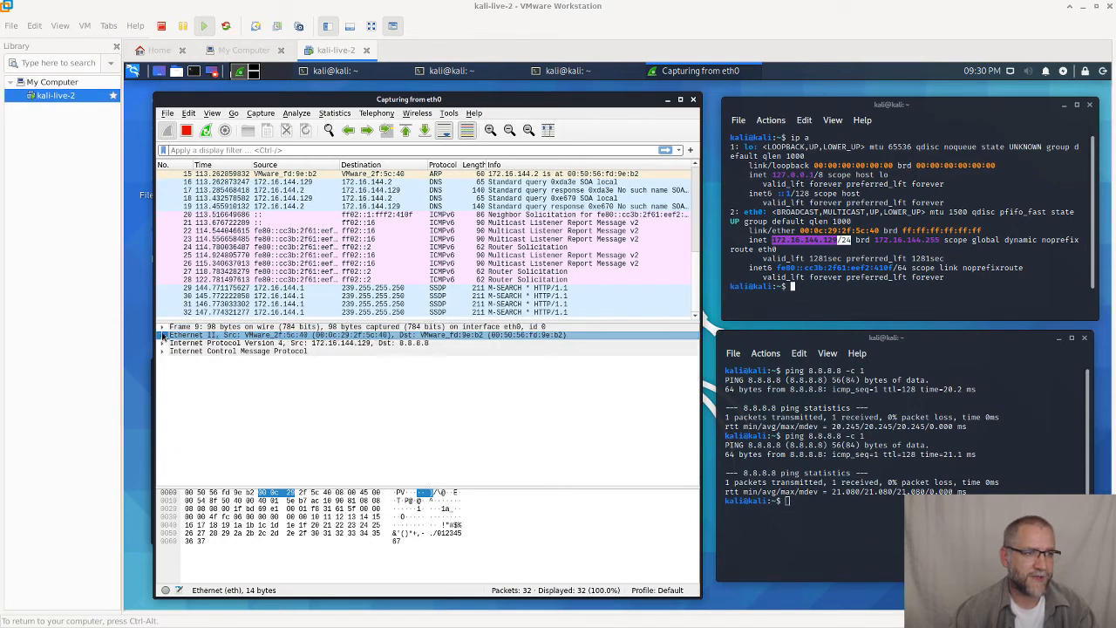
Collapse the IPv4 details and rerun 'ping 8.8.8.8 -c 1' from the lower terminal.
left_click(377, 290)
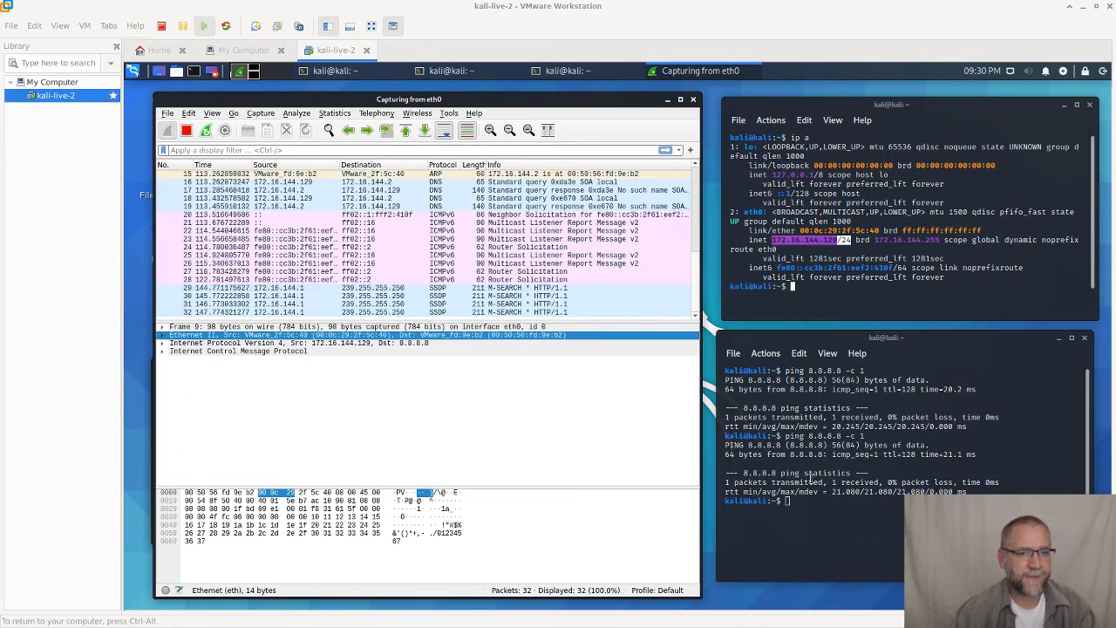
left_click(811, 478)
key("Up")
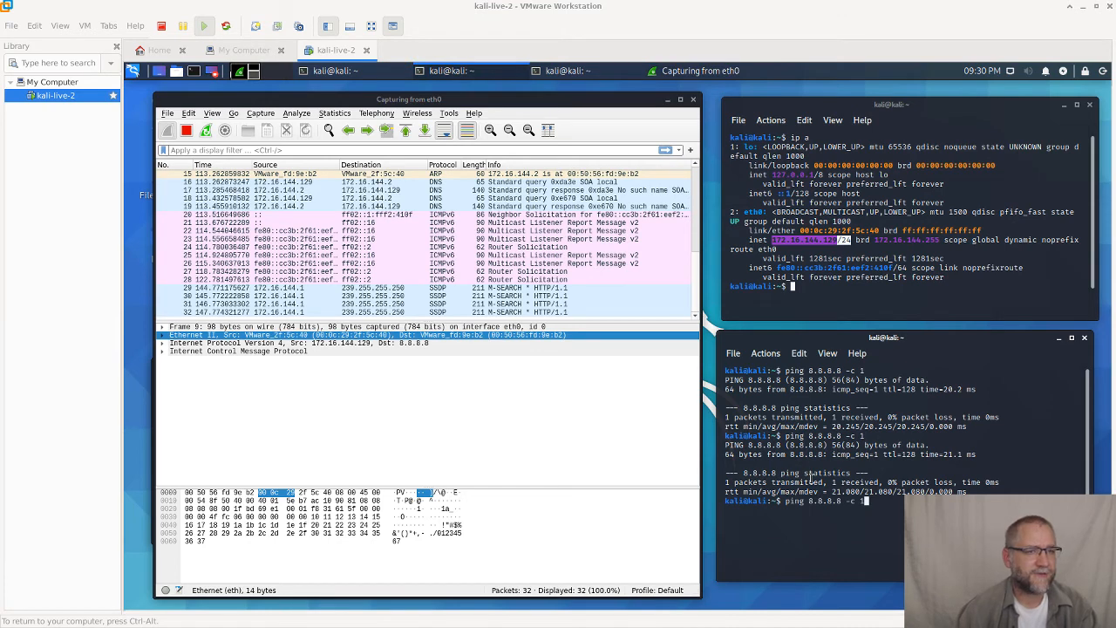
key("Return")
Inspect the newly captured echo request and reply, packets 33 and 34.
left_click(388, 297)
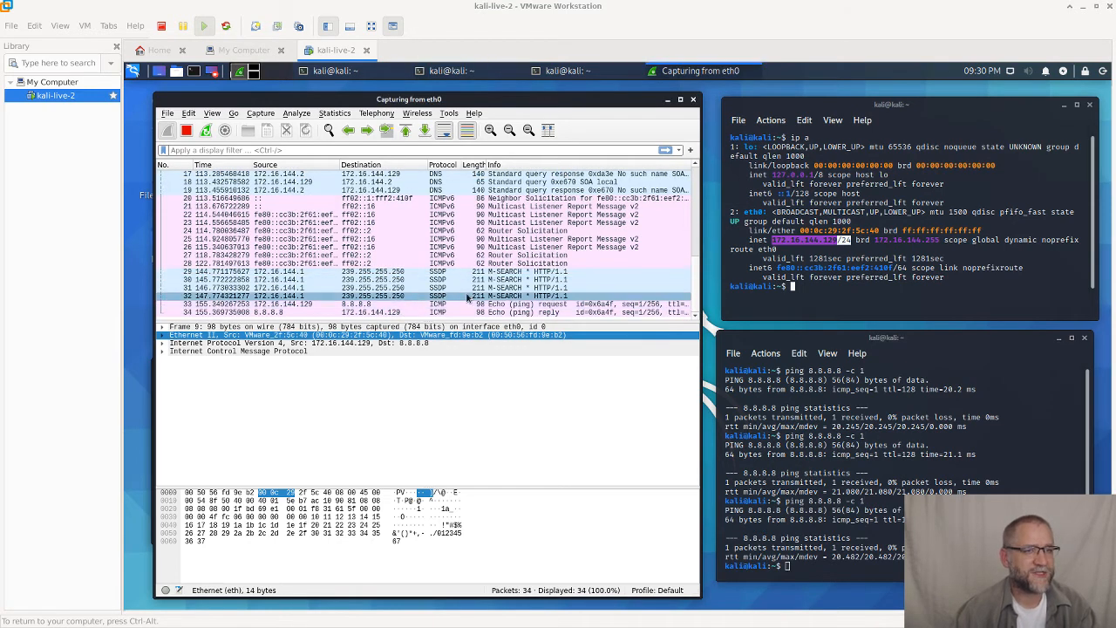
left_click(388, 304)
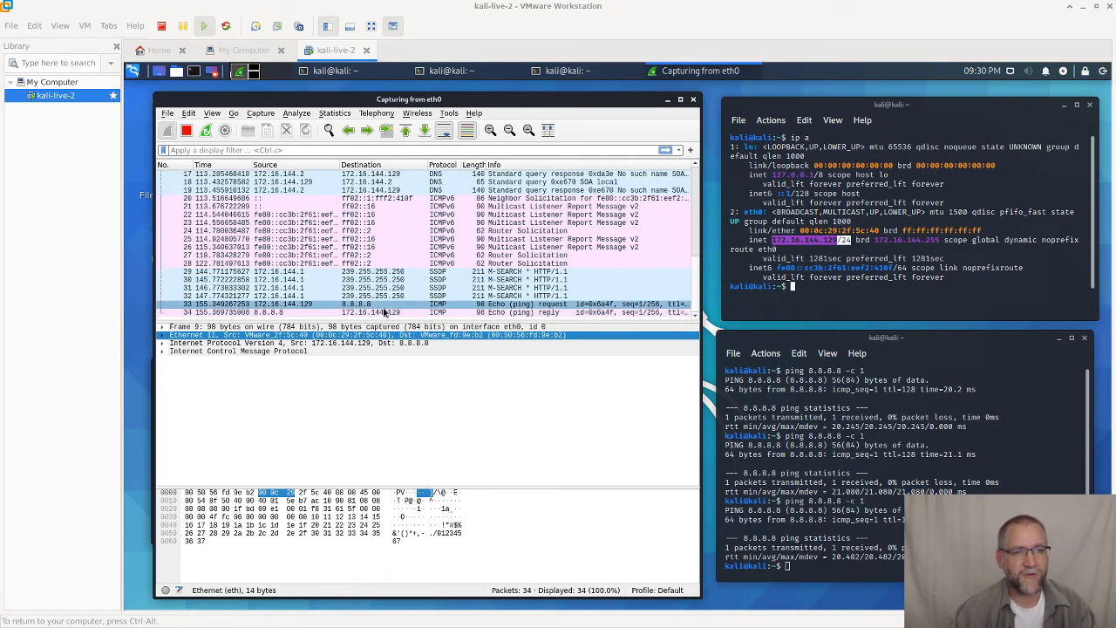
left_click(384, 313)
left_click(340, 150)
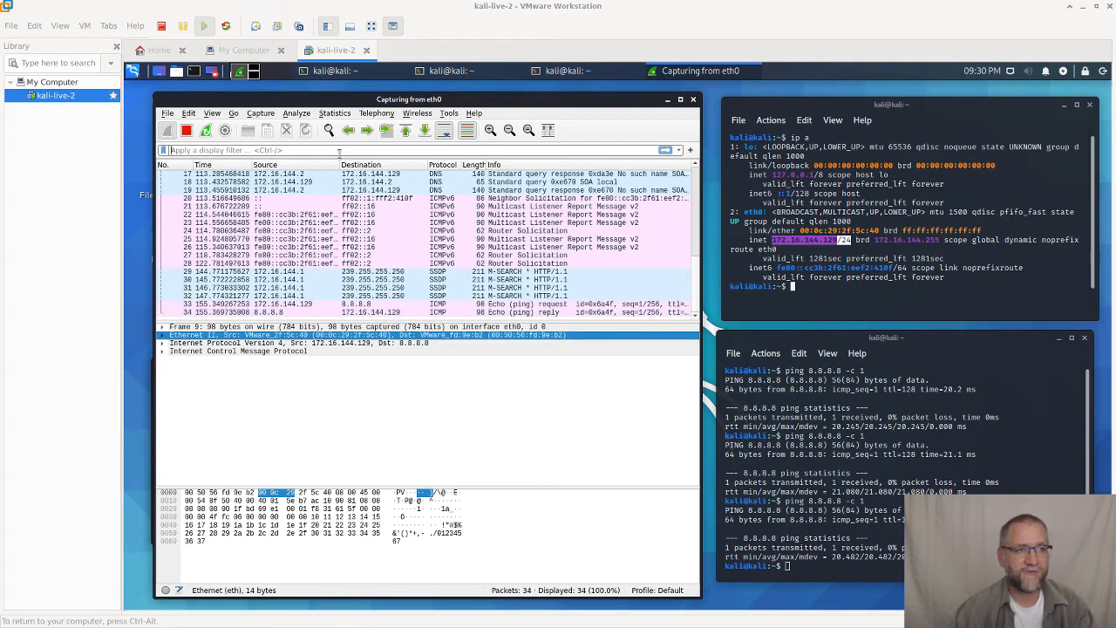
type("icmp")
key("Return")
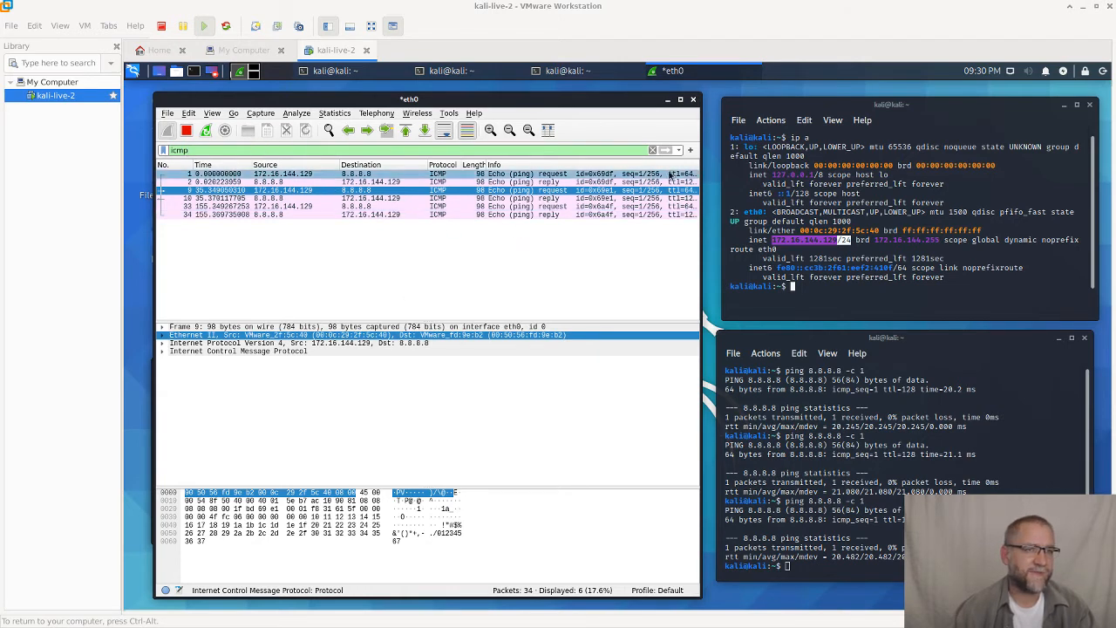
left_click(652, 149)
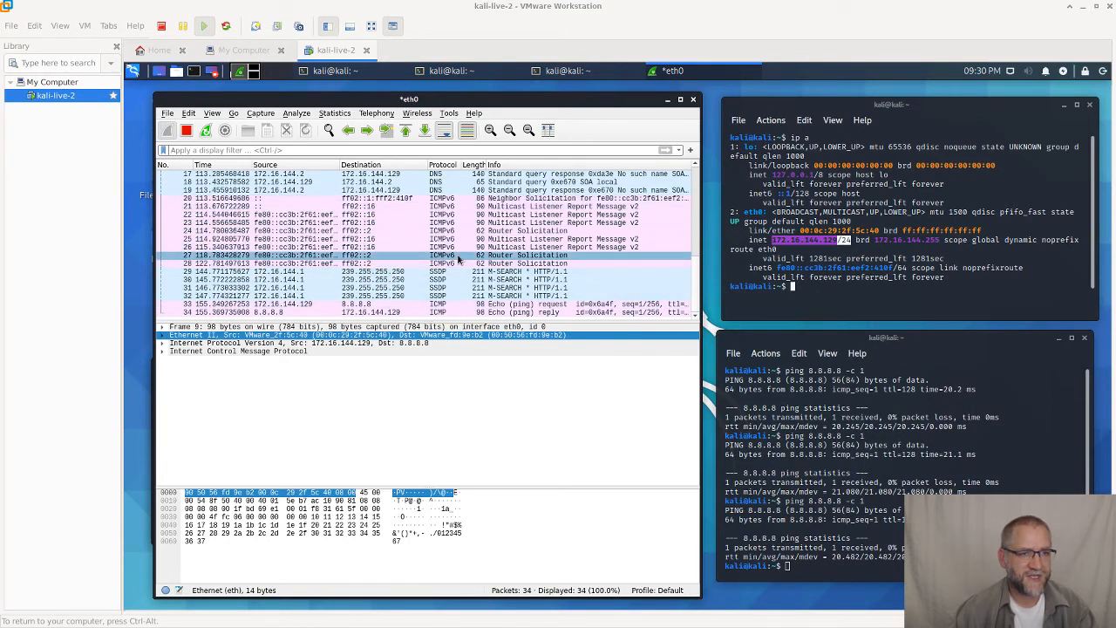
scroll(465, 259, "up", 5)
scroll(465, 259, "down", 5)
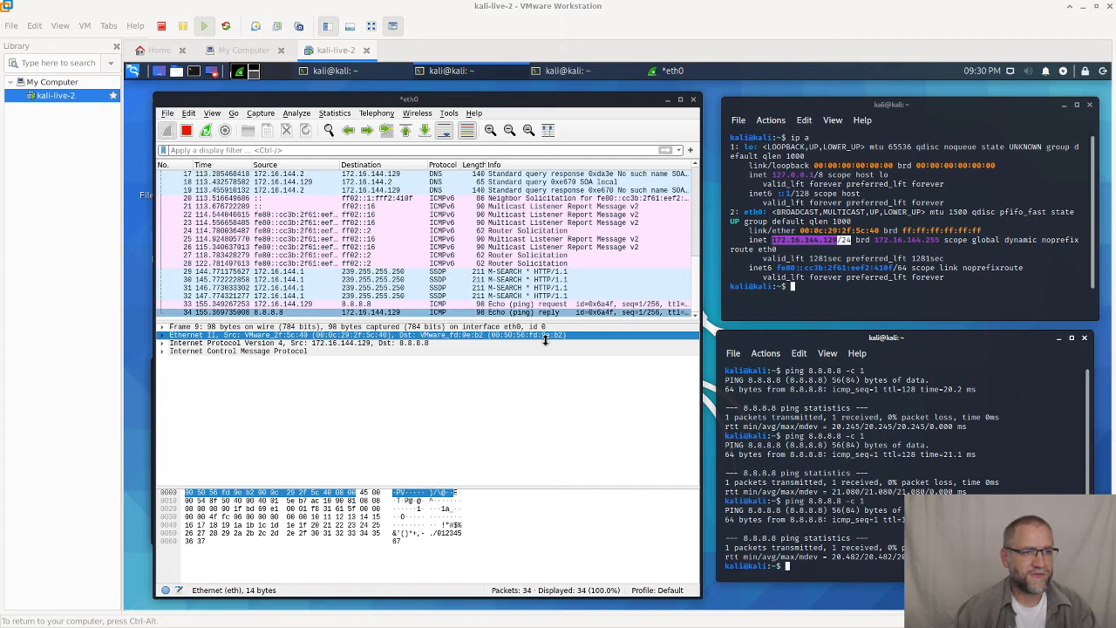
type("ping 8.8.8.8 -c")
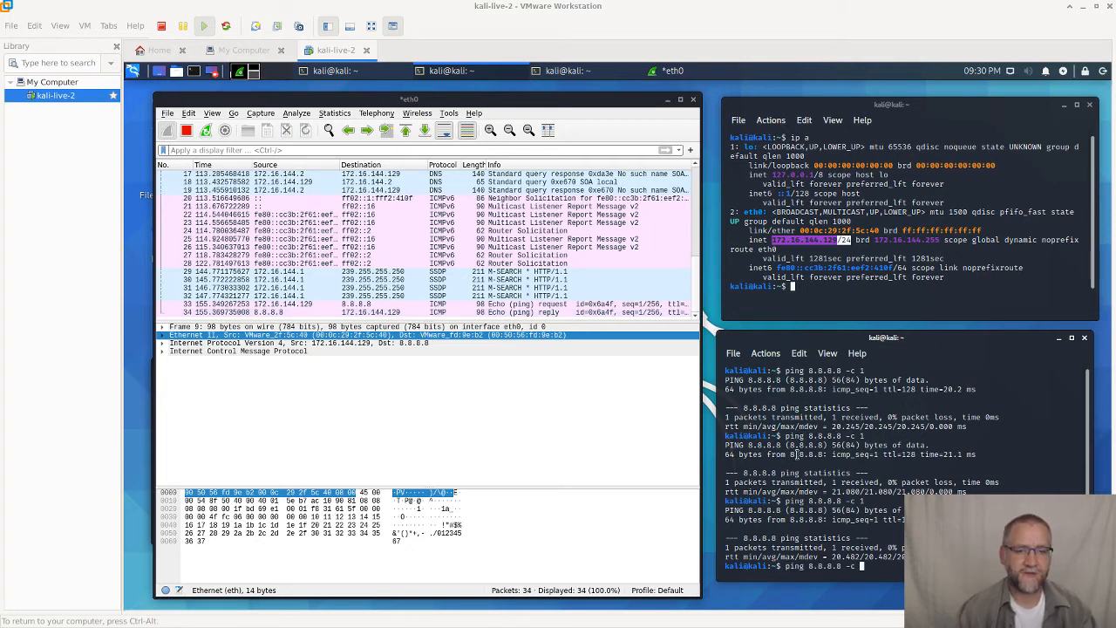
Ping 1.1.1.1 once, then apply an icmp display filter showing 8 of 38 packets.
key("BackSpace")
key("BackSpace")
key("BackSpace")
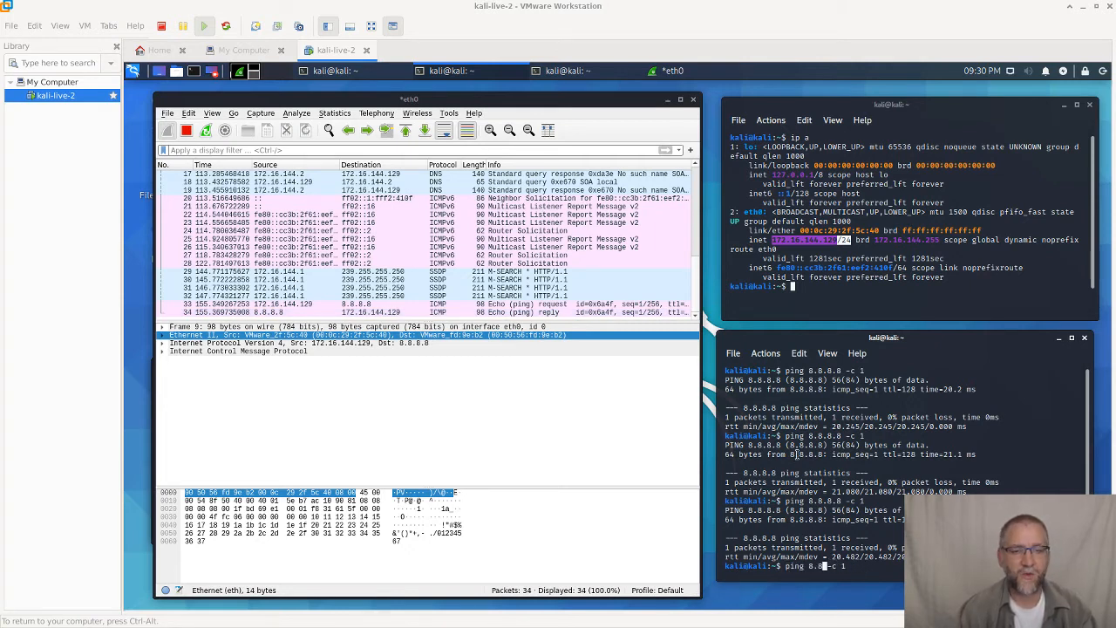
type("1.1.1.1")
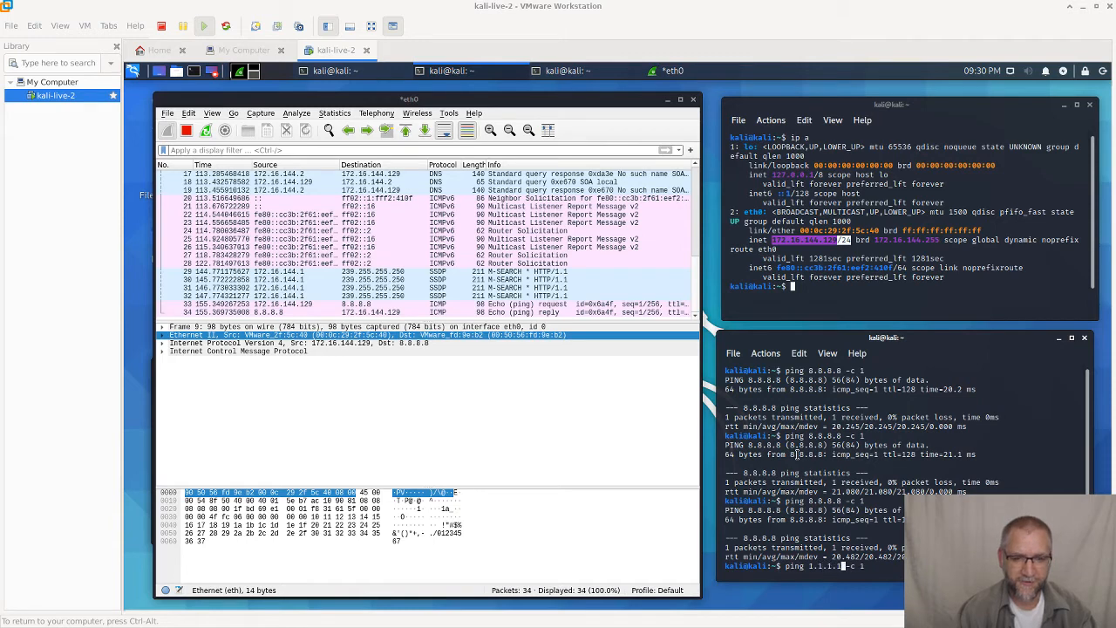
key("Return")
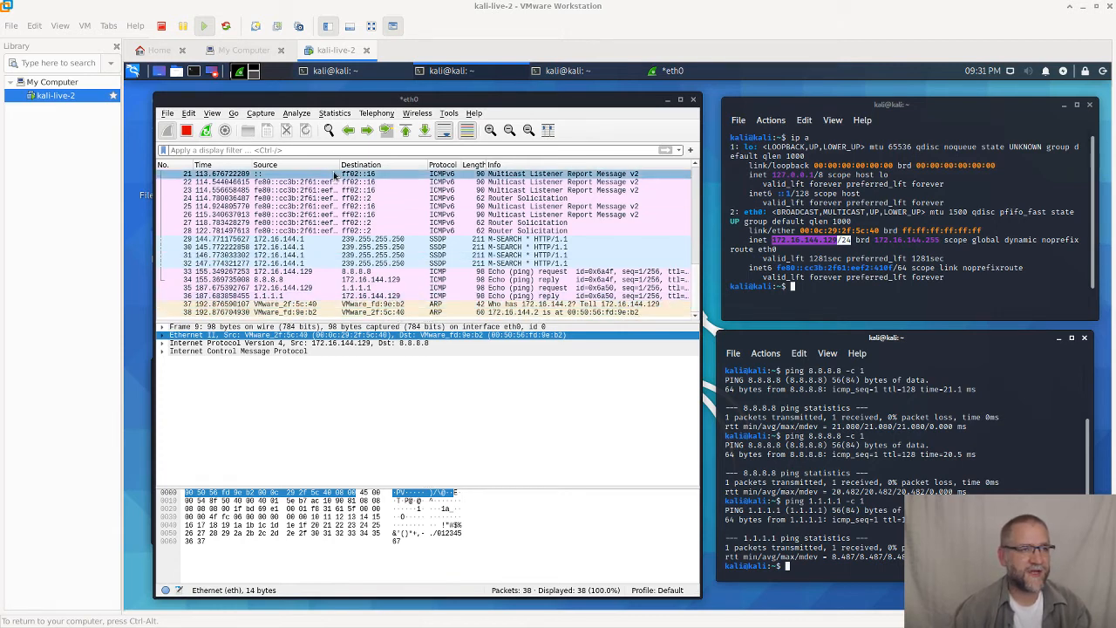
left_click(400, 149)
type("icmp")
Filter to ICMP, select the echo request to 1.1.1.1 and highlight the VM MAC ending 5c:40.
key("Return")
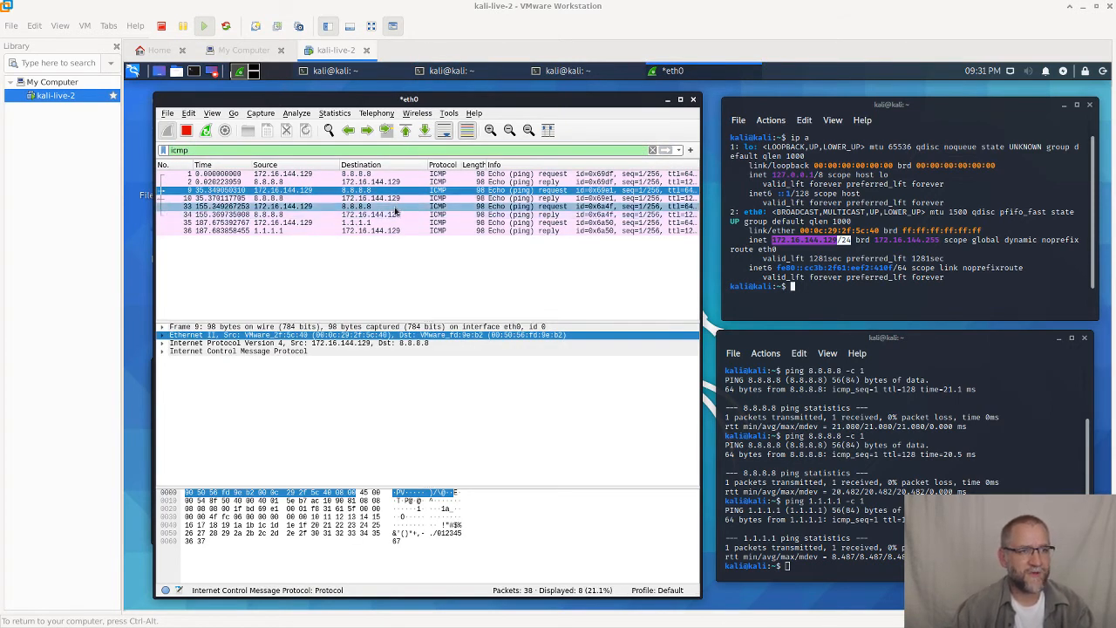
left_click(319, 224)
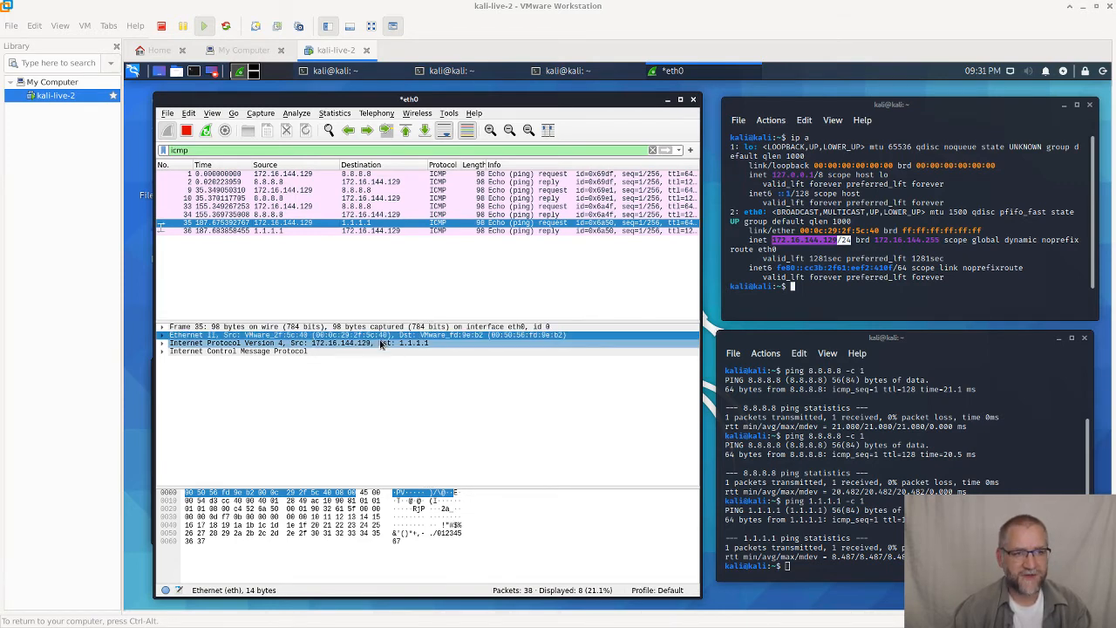
left_click(883, 234)
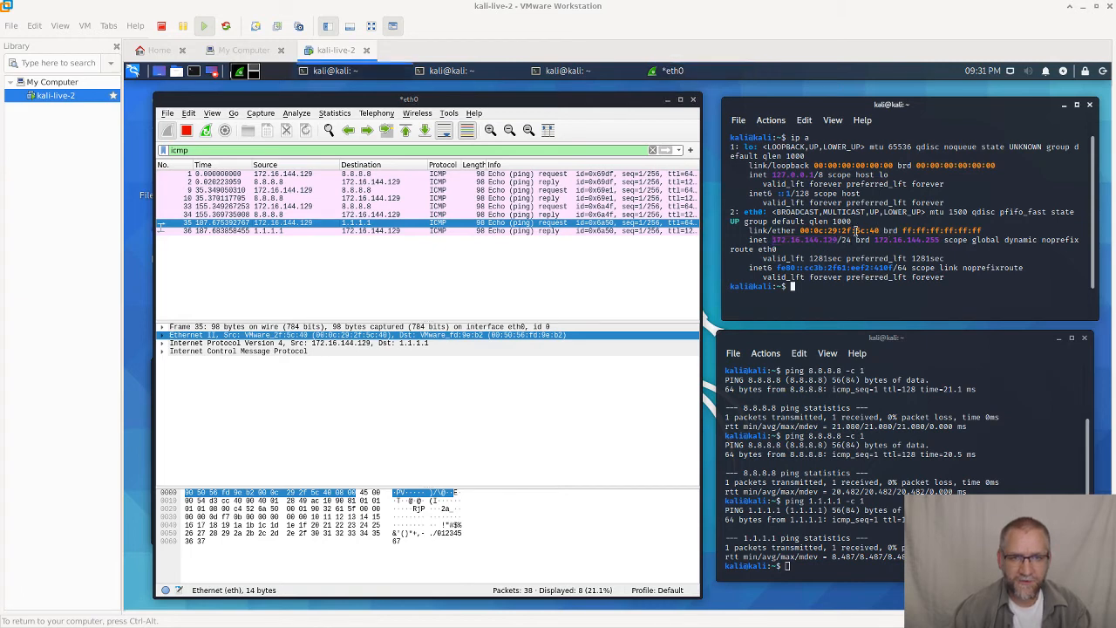
left_click_drag(852, 230, 877, 231)
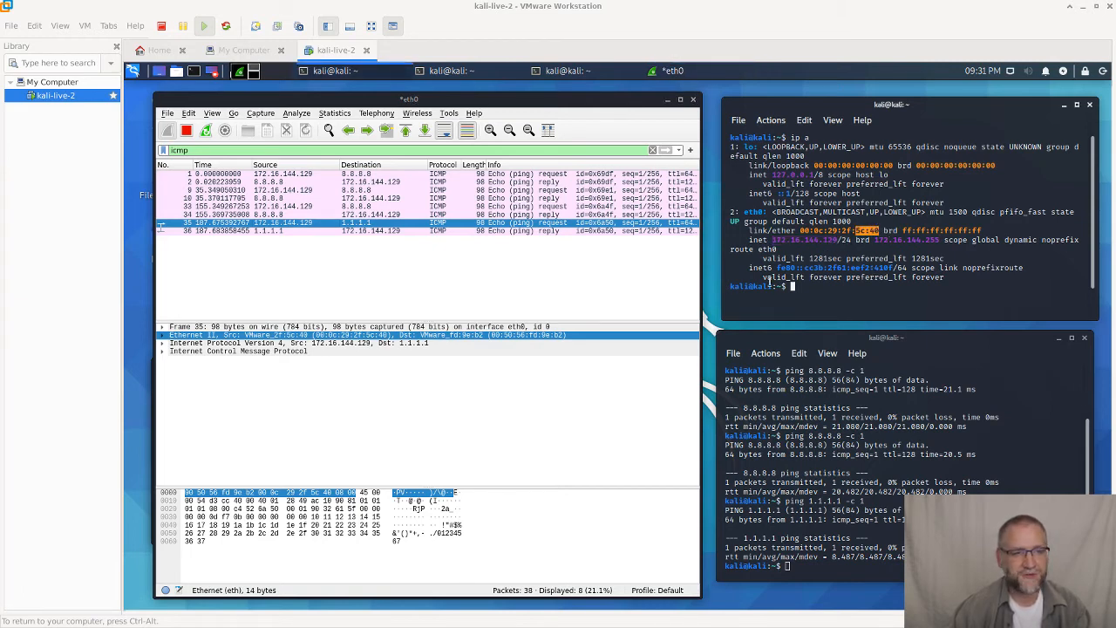
Expand the IPv4 section, then return to the Ethernet II addresses of the packet.
left_click(547, 343)
left_click(546, 336)
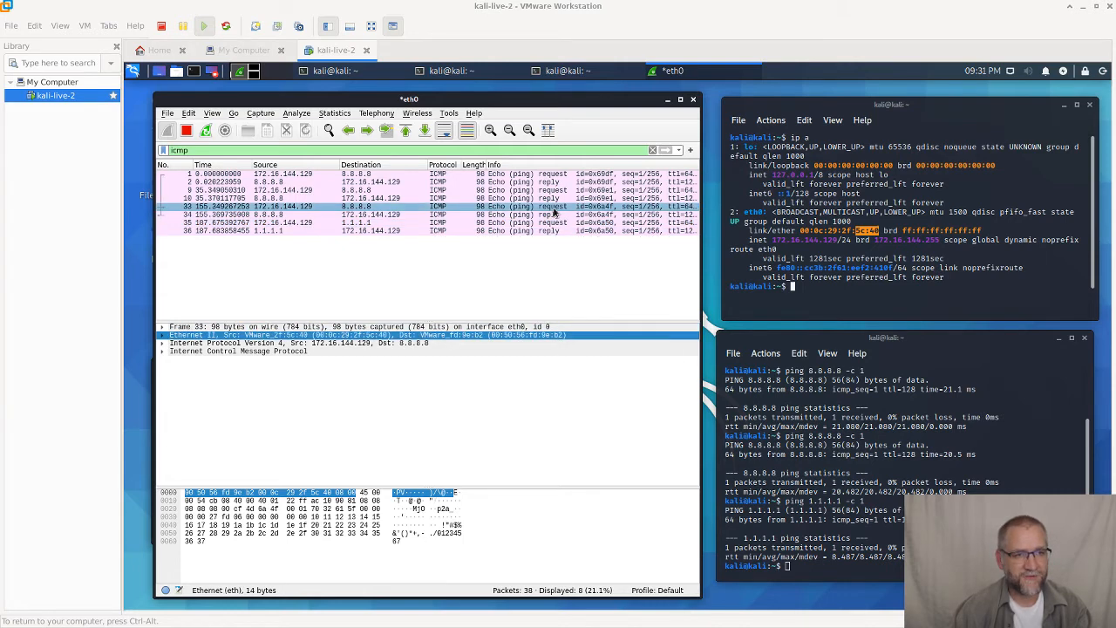
Alternate between the 8.8.8.8 and 1.1.1.1 echo requests to confirm identical Ethernet headers.
left_click(554, 207)
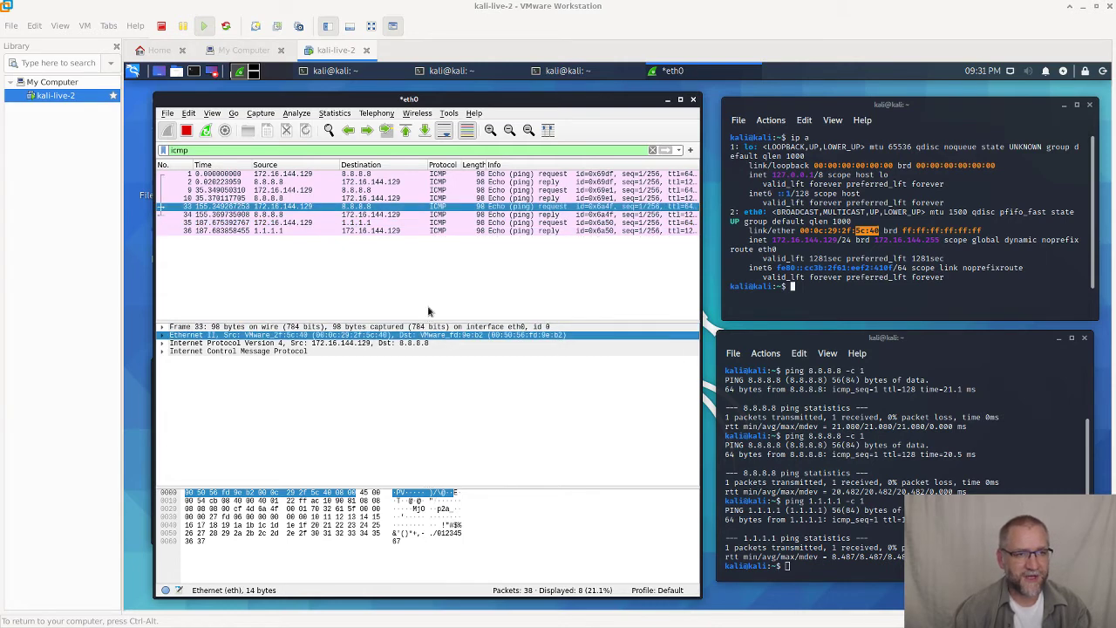
left_click(532, 224)
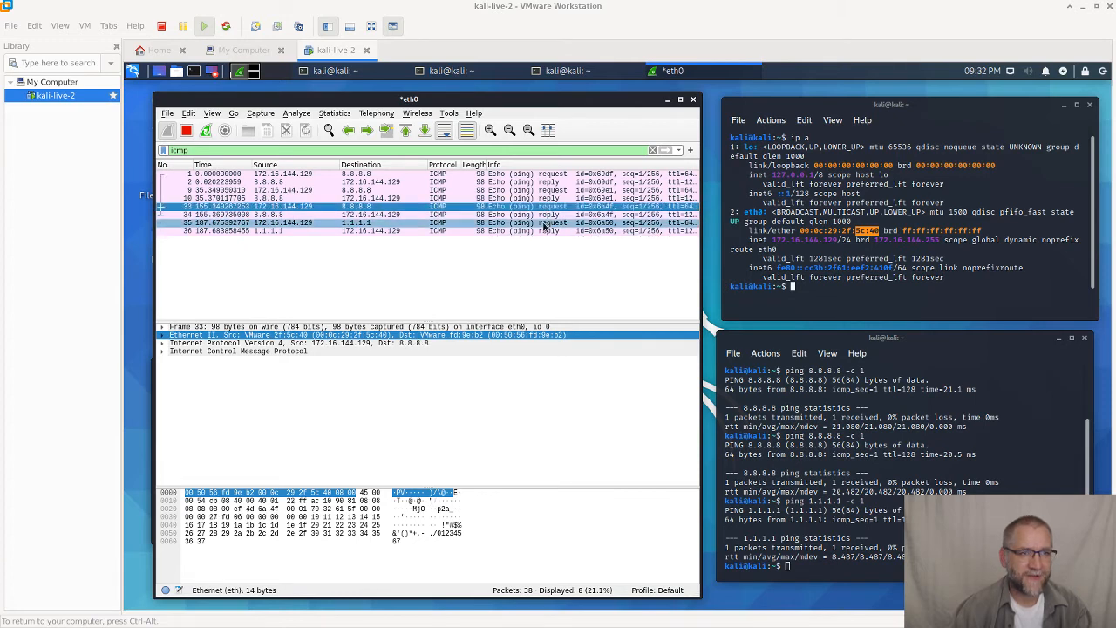
left_click(549, 207)
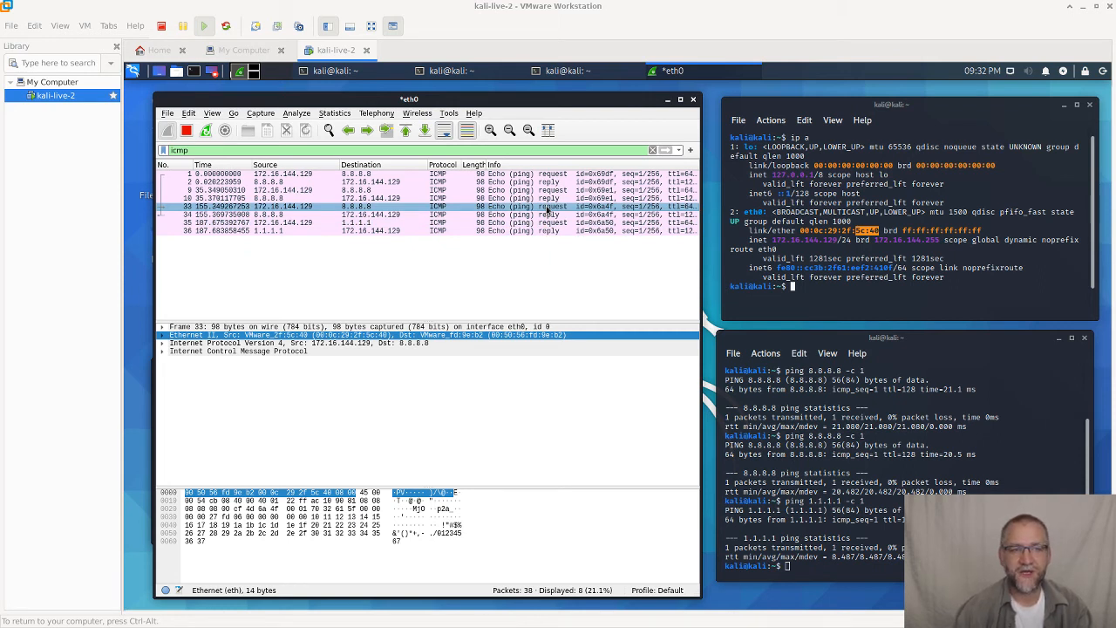
left_click(545, 223)
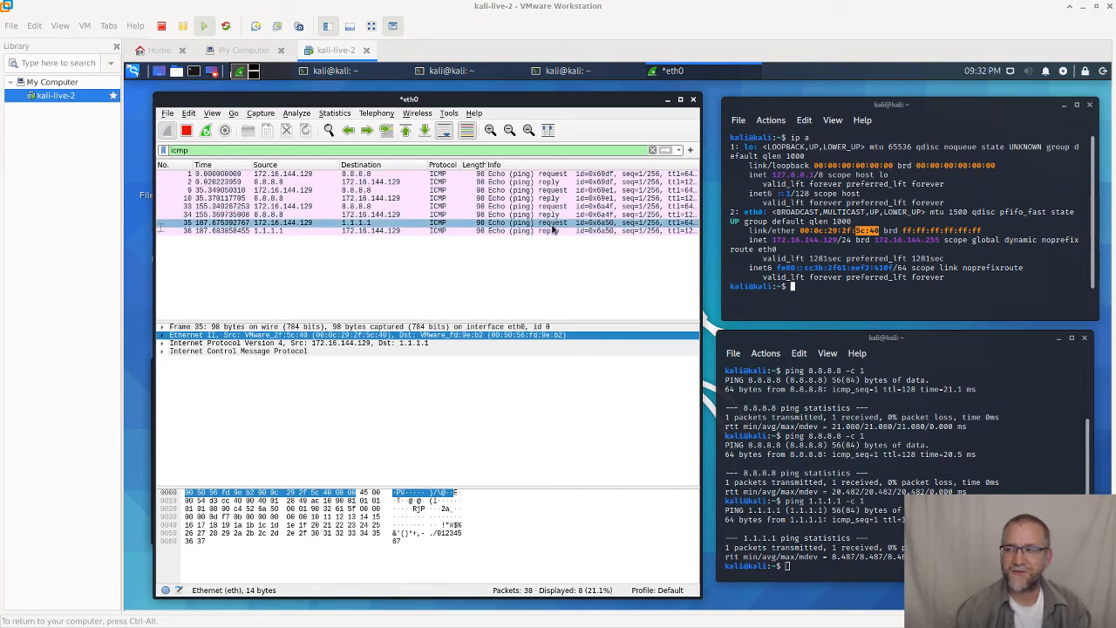
left_click(558, 207)
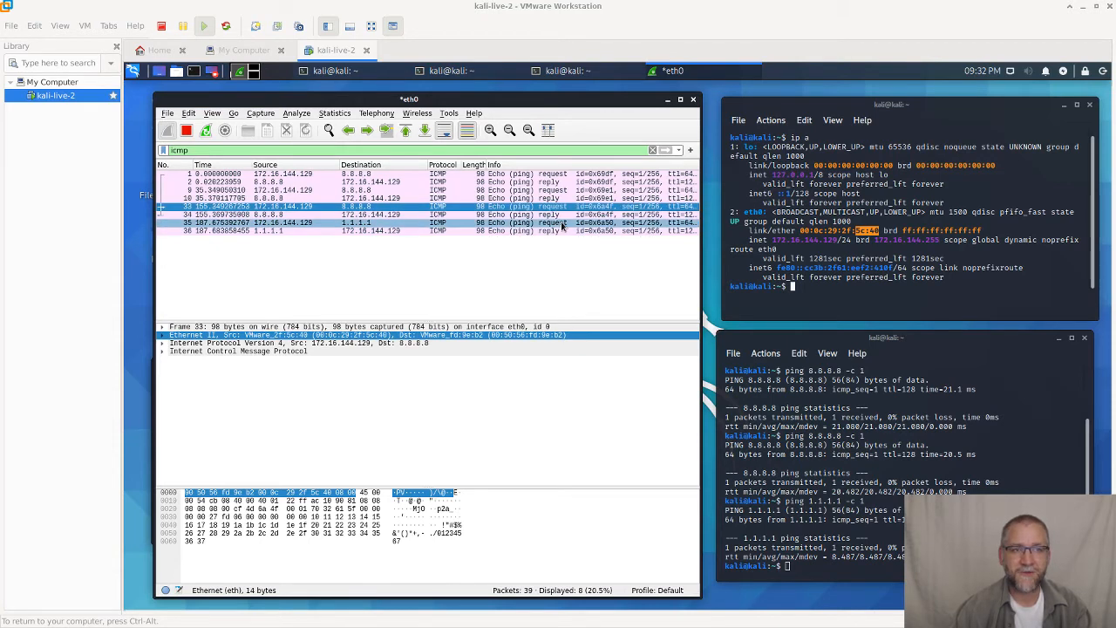
left_click(563, 224)
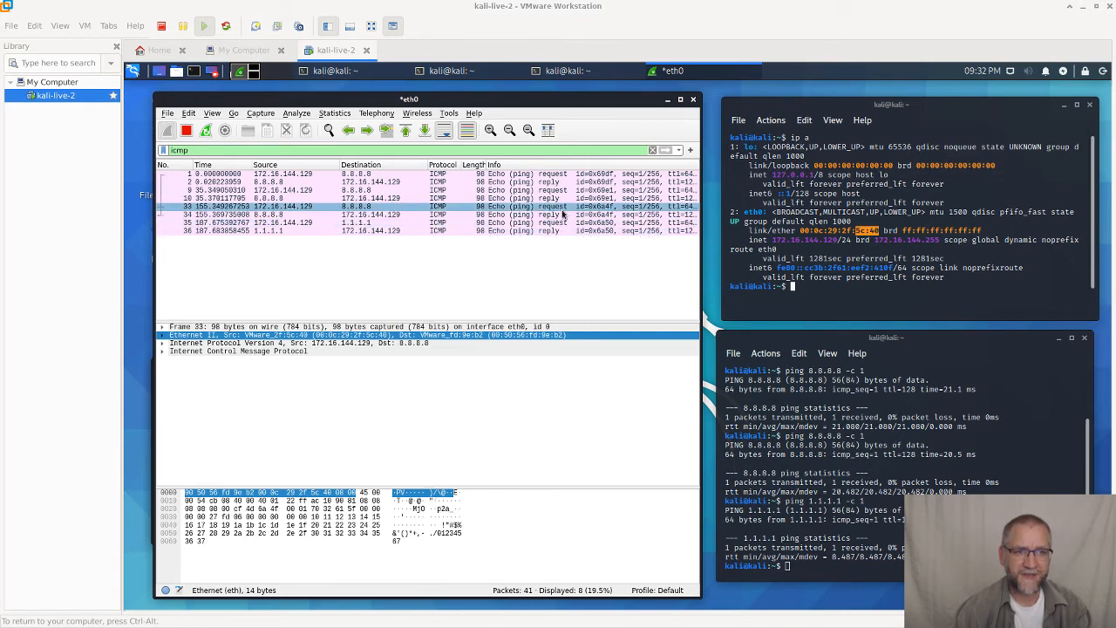
left_click(568, 207)
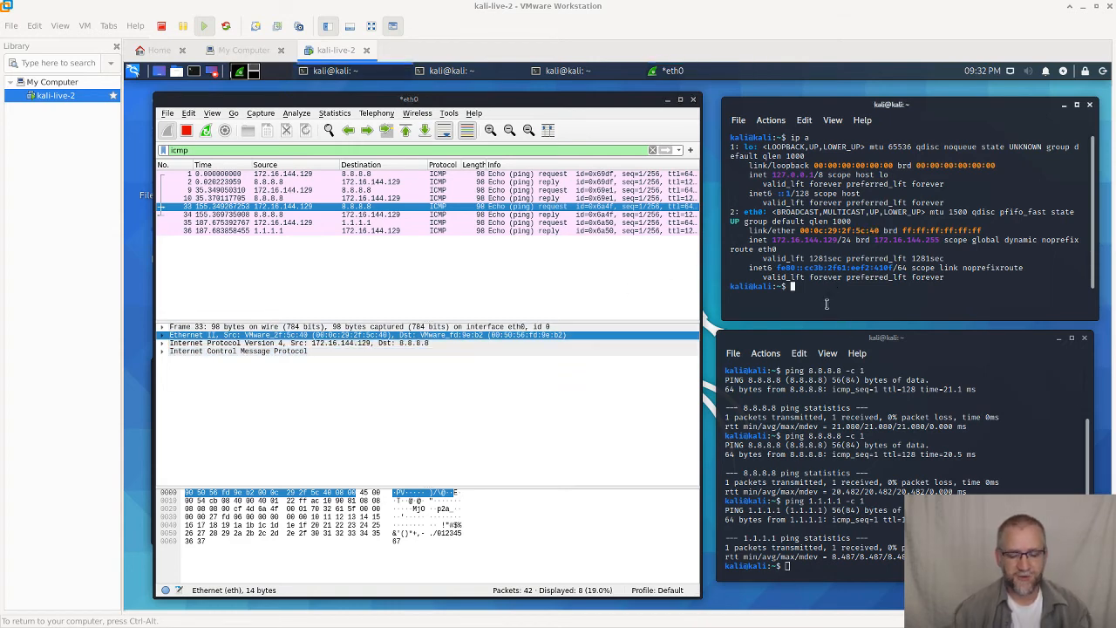
type("ip route")
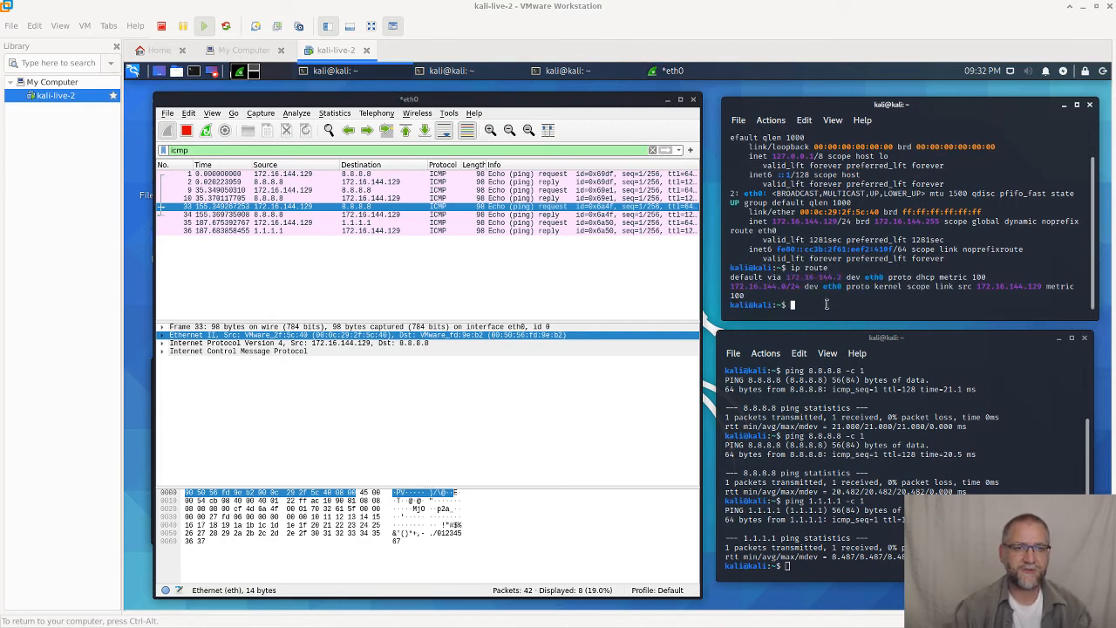
Run ip route and mark the default gateway 172.16.144.2 via eth0.
key("Return")
double_click(814, 278)
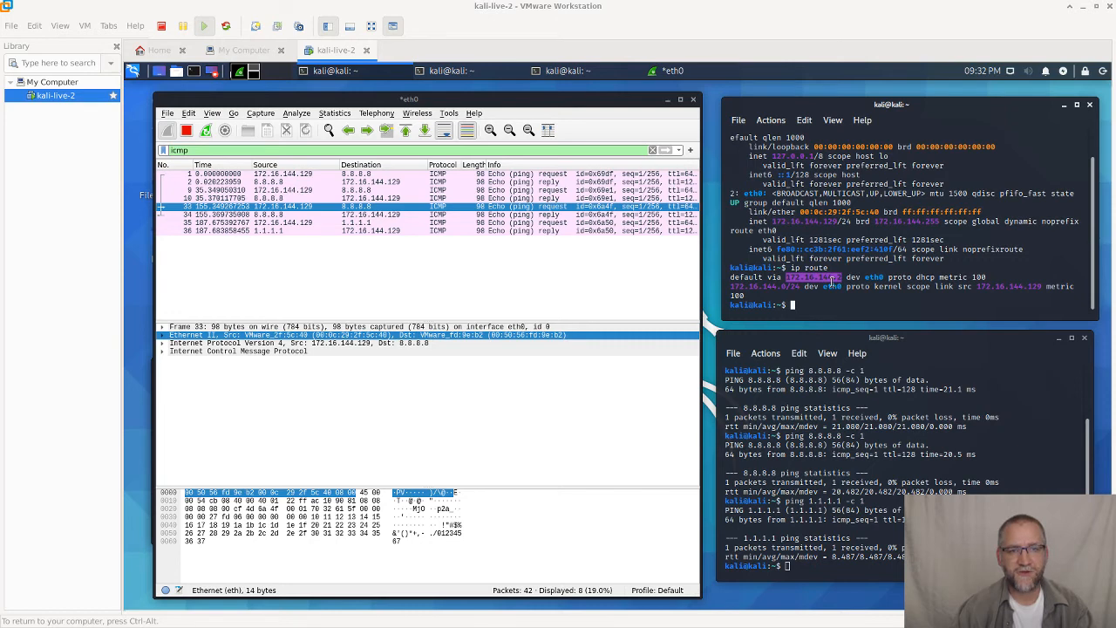
left_click(835, 491)
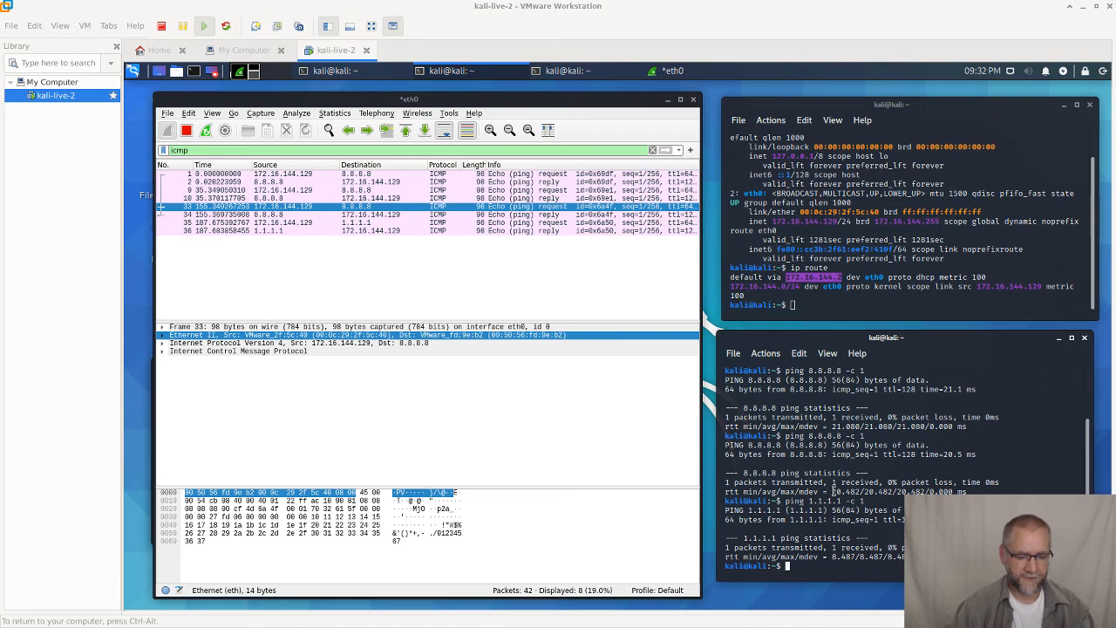
Edit the terminal command into sudo arp --help, fixing typos and a stray slash.
left_click(886, 297)
type("arp")
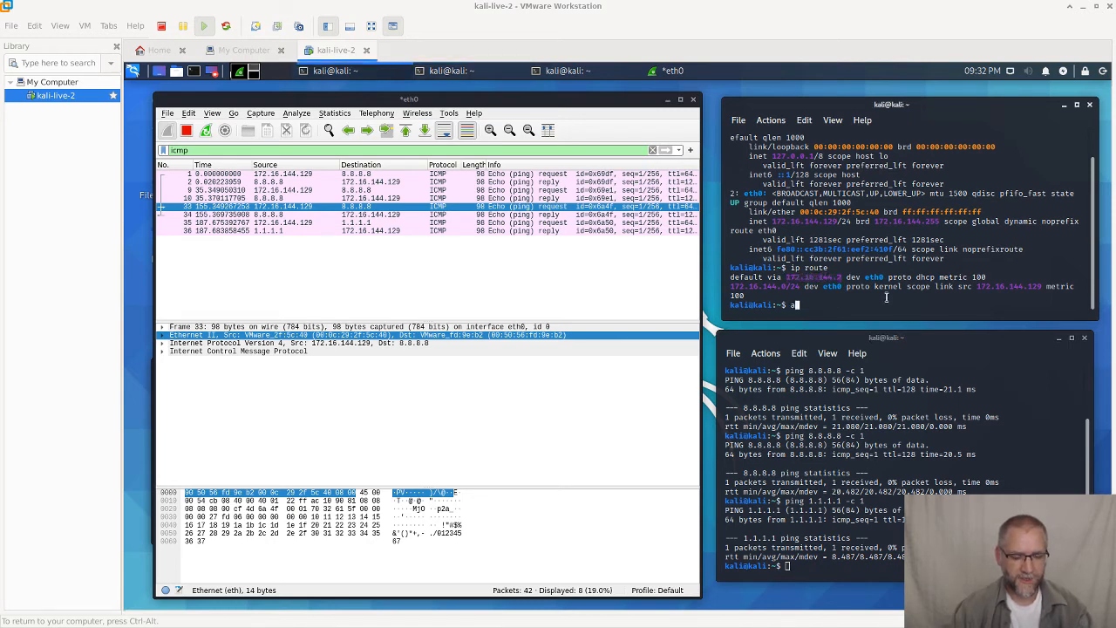
key("BackSpace")
key("Tab")
key("Tab")
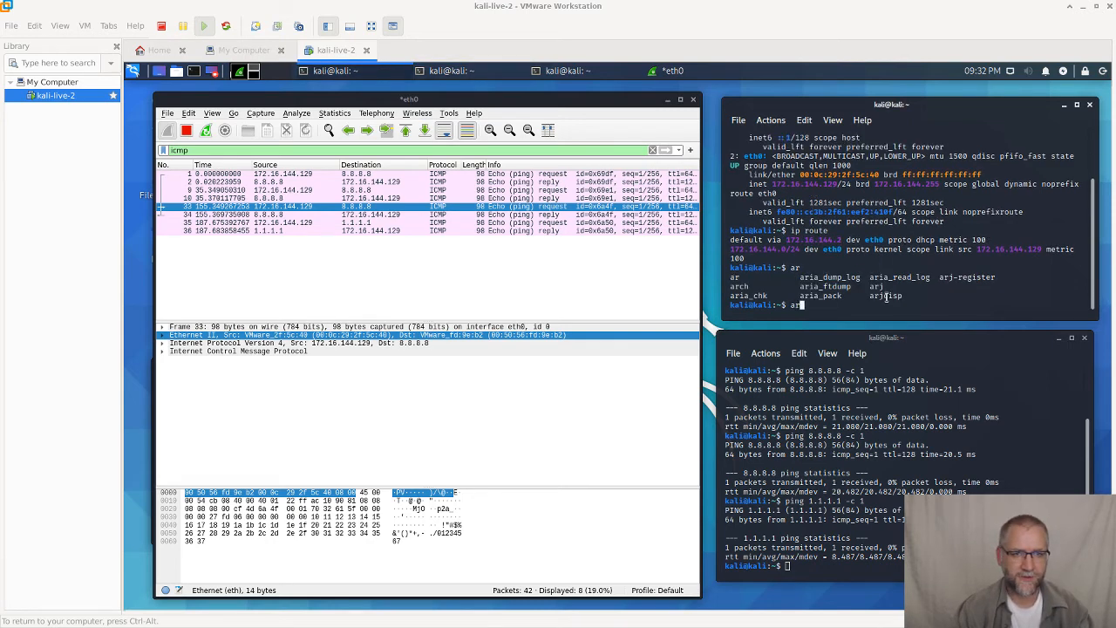
key("BackSpace")
type("r")
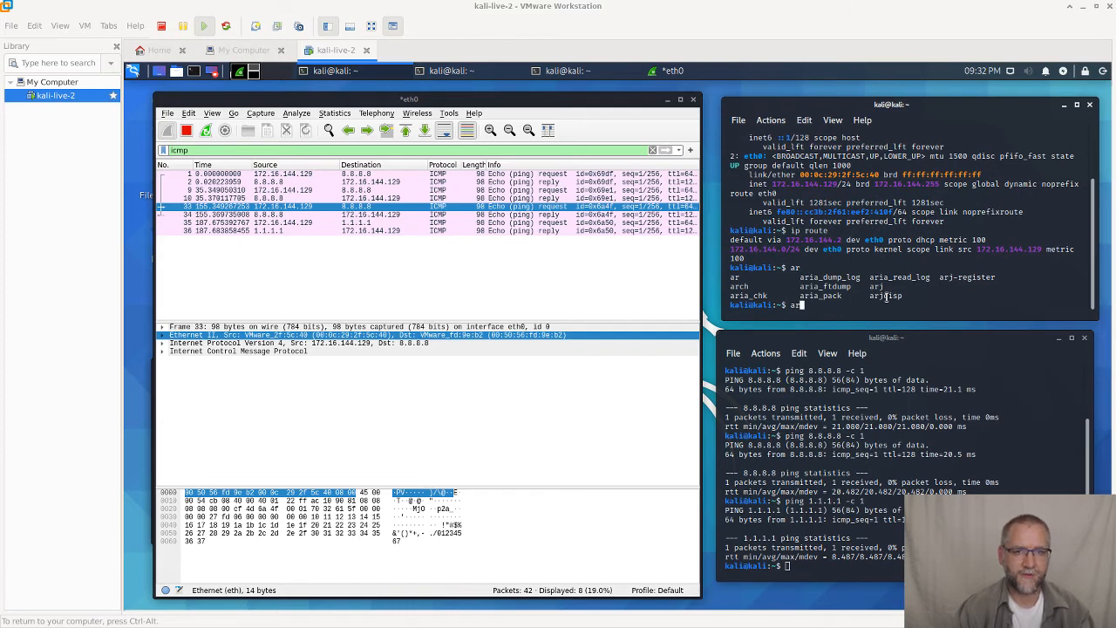
key("BackSpace")
key("BackSpace")
type("sudo apr")
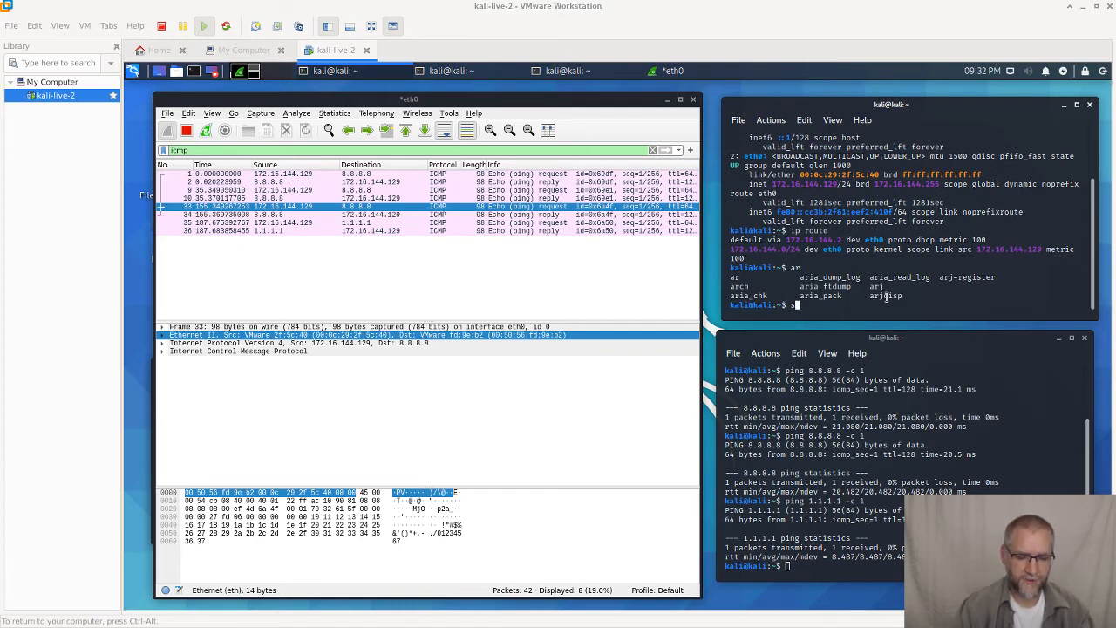
key("BackSpace")
key("BackSpace")
type("udo a")
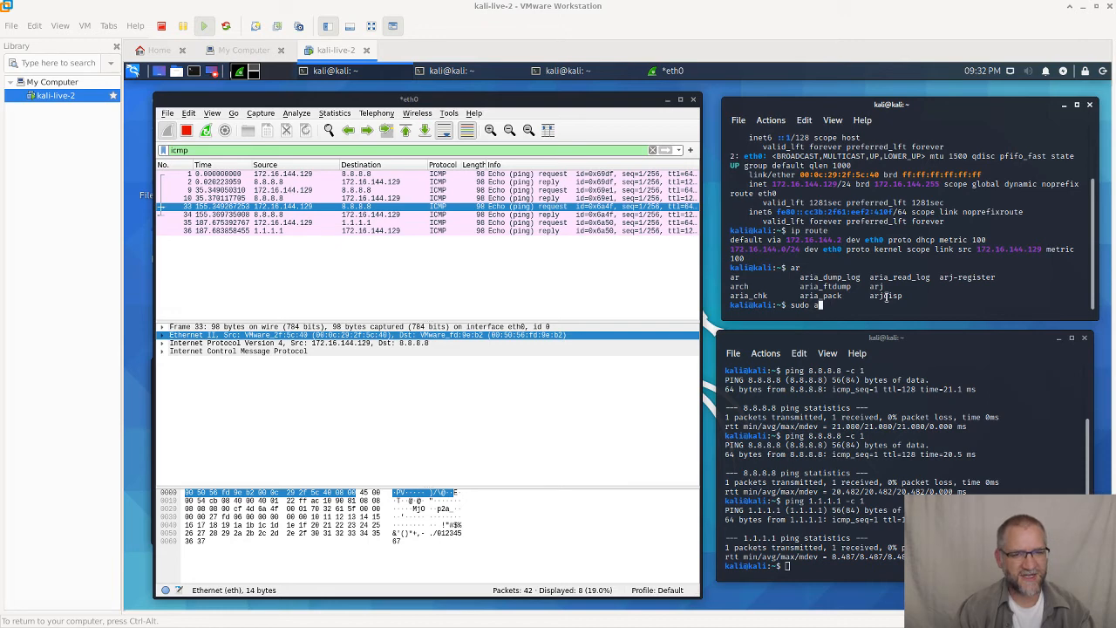
type("rp /")
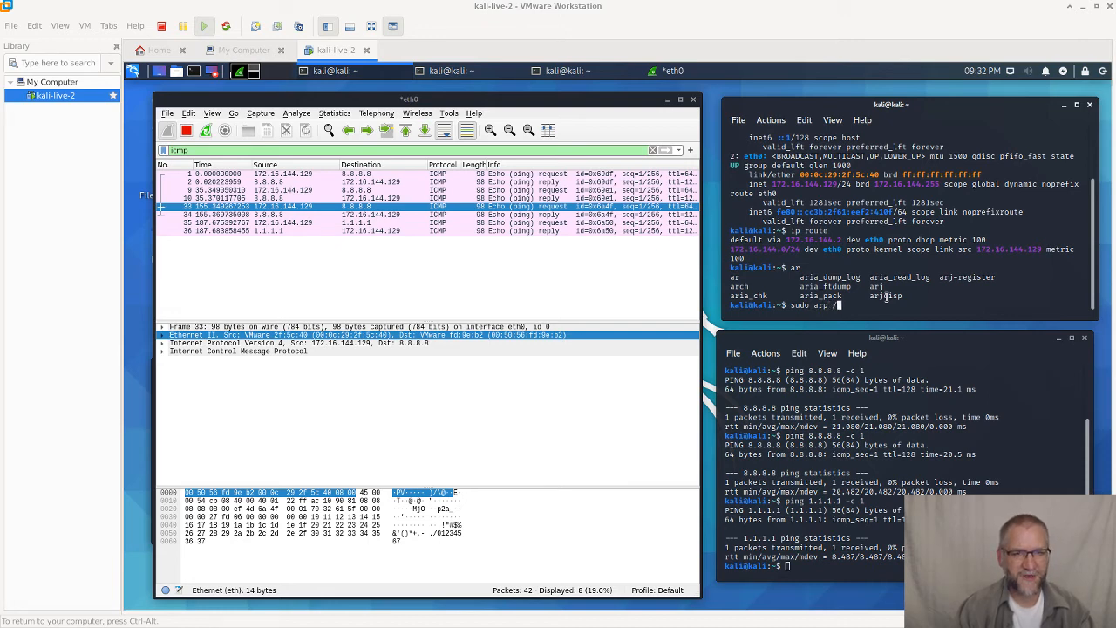
key("BackSpace")
type("--help")
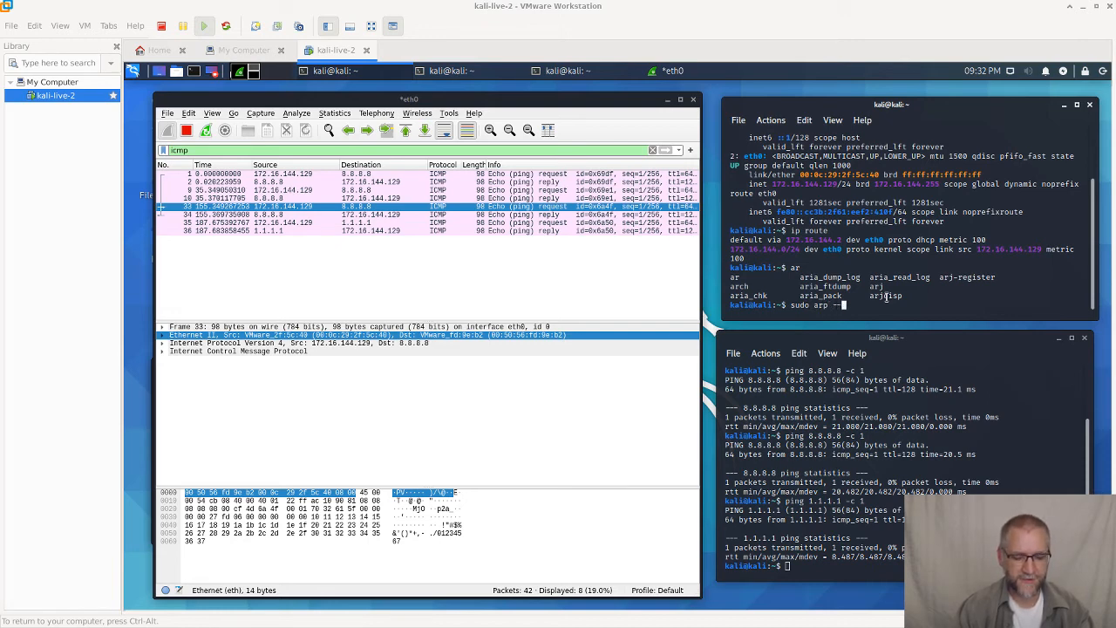
Run the arp help output, then trim the recalled command down to sudo arp -.
key("Return")
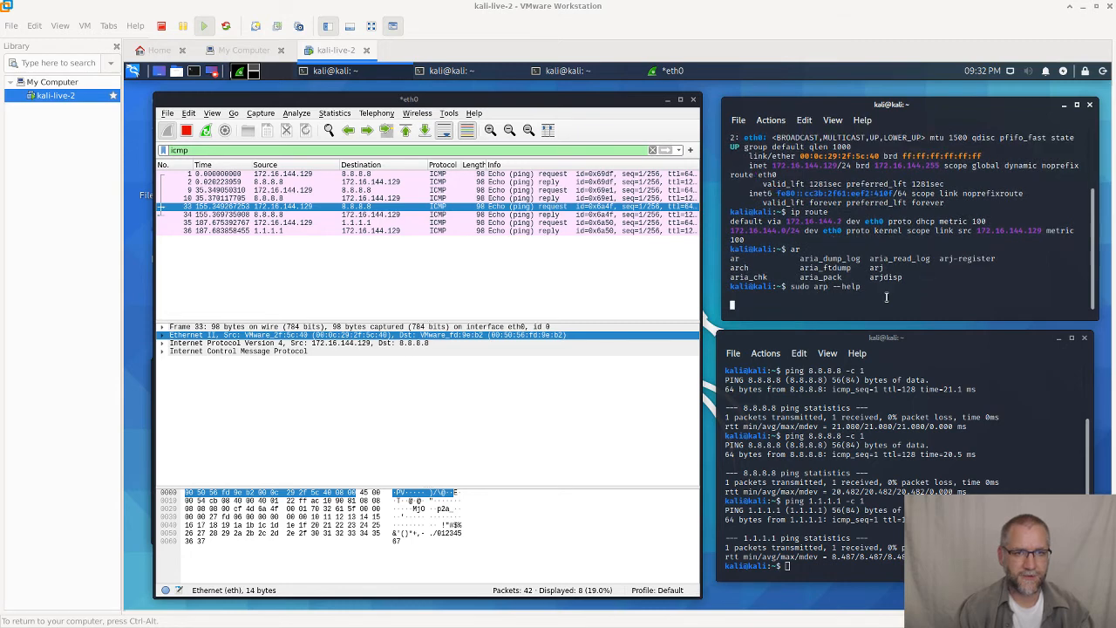
key("Return")
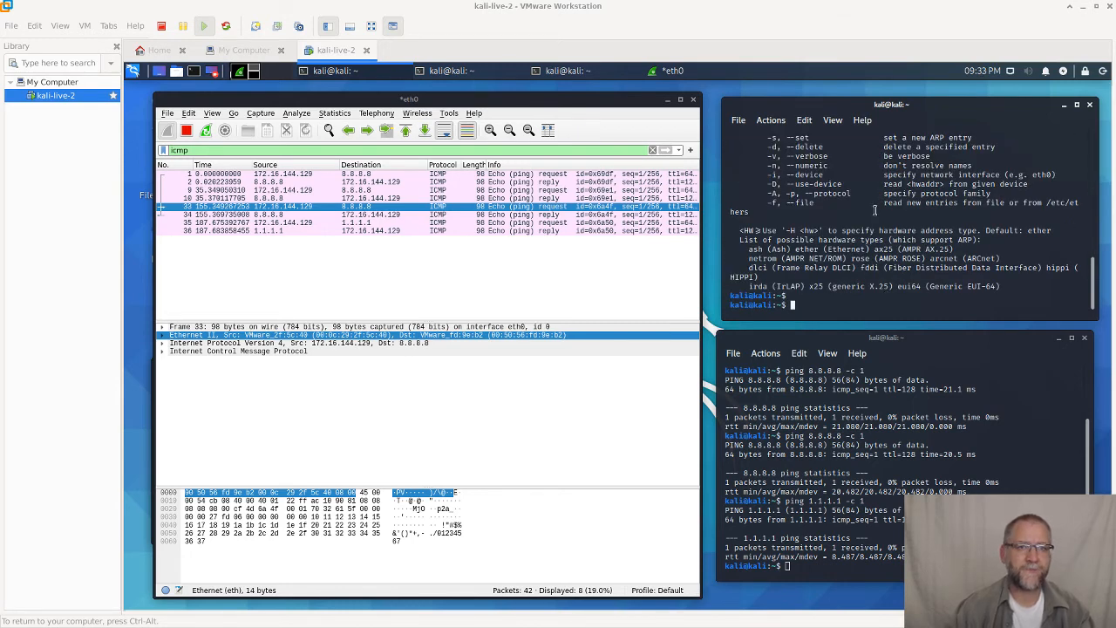
scroll(875, 210, "up", 8)
scroll(875, 210, "up", 8)
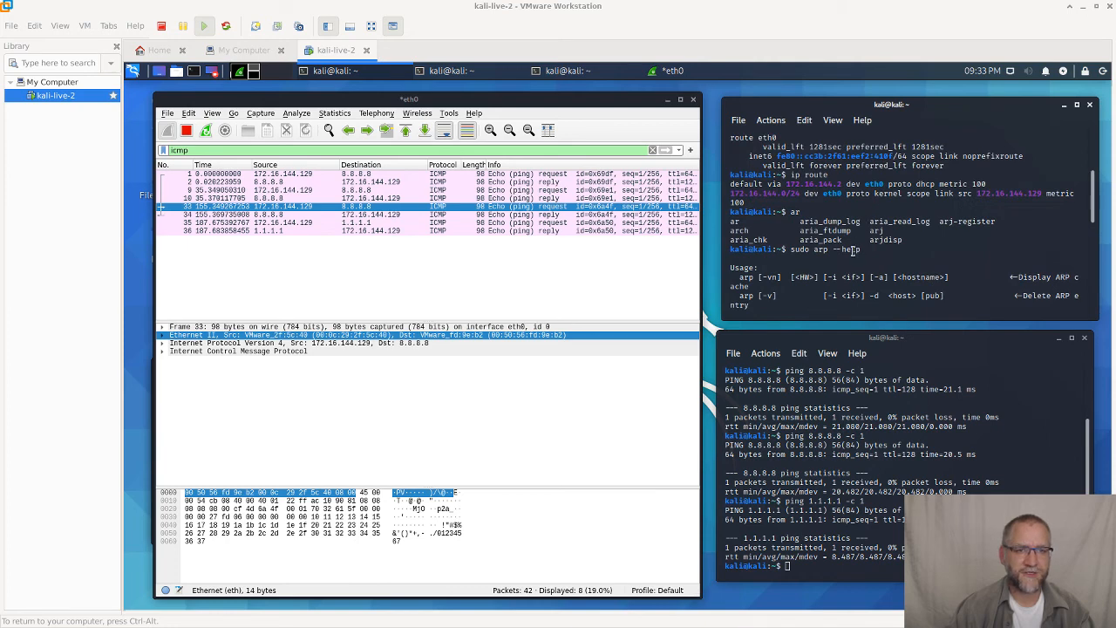
scroll(854, 250, "down", 5)
scroll(872, 247, "down", 3)
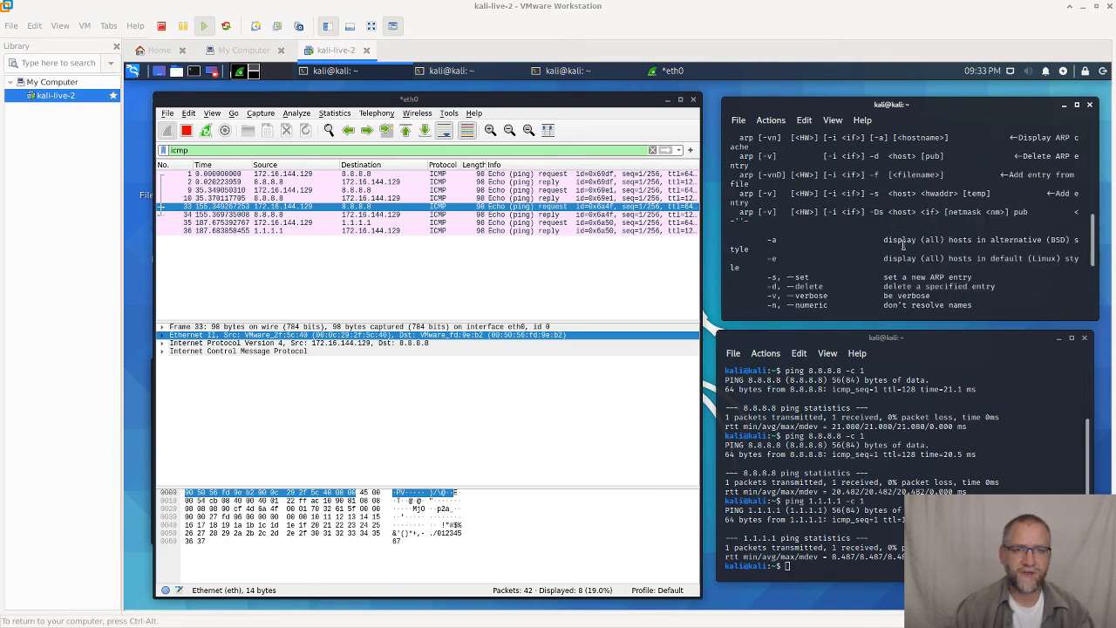
scroll(902, 245, "down", 8)
key("BackSpace")
key("BackSpace")
key("BackSpace")
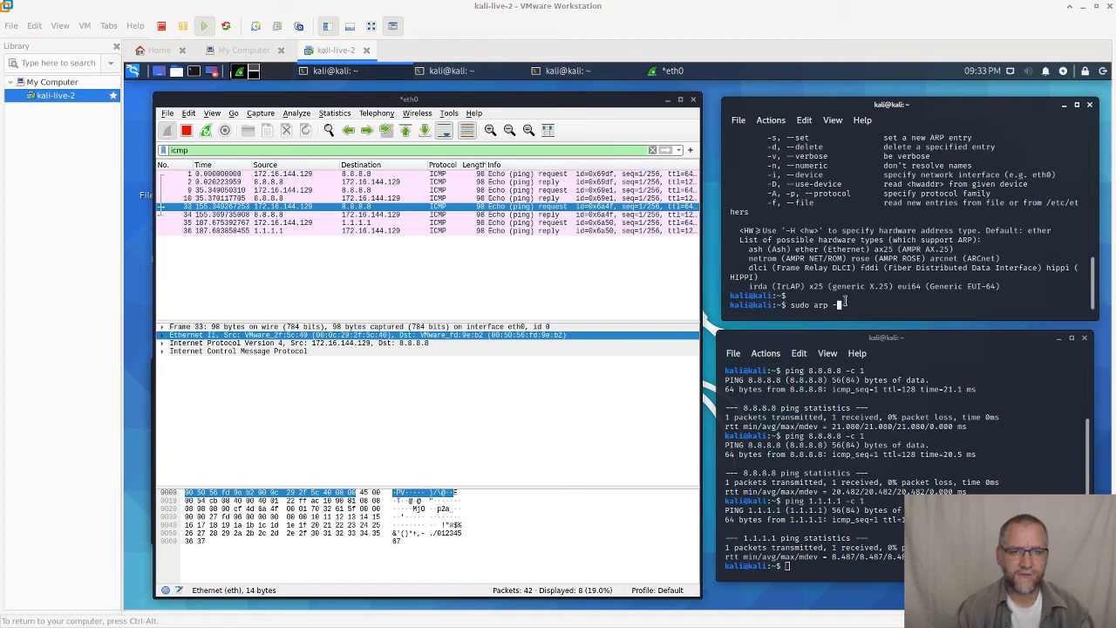
type("a")
Run sudo arp -a to list the ARP cache entries.
key("Return")
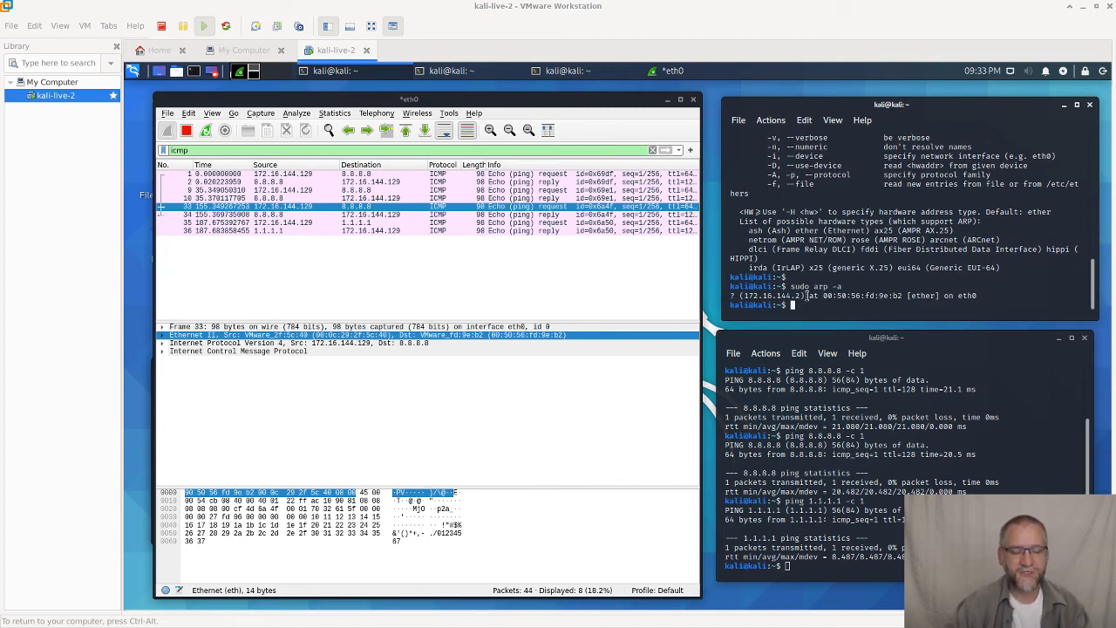
left_click_drag(810, 286, 848, 286)
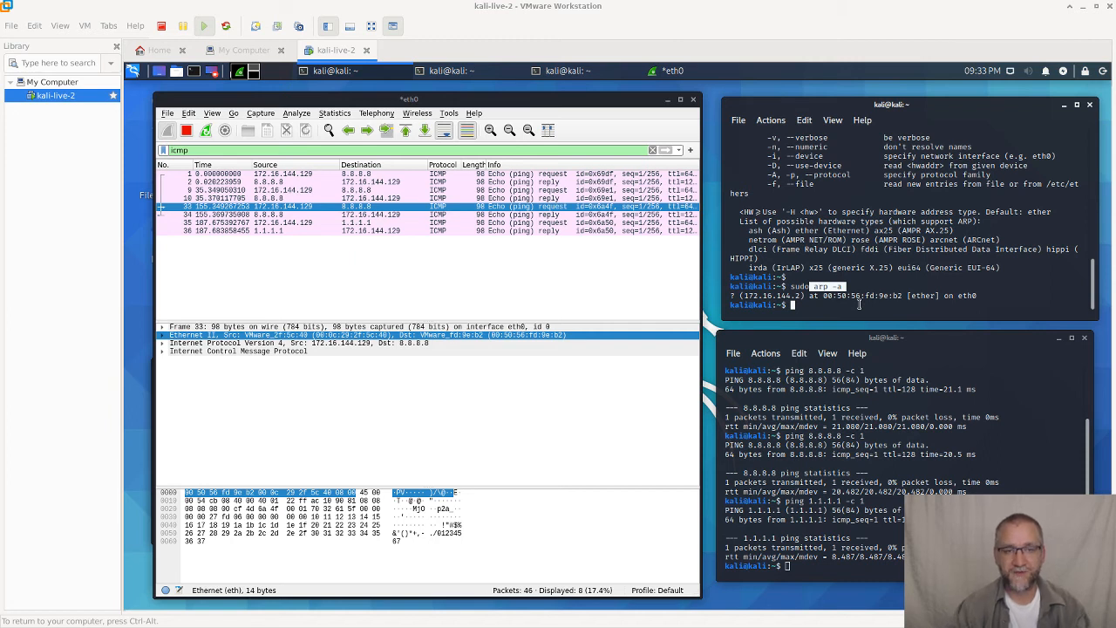
left_click(794, 297)
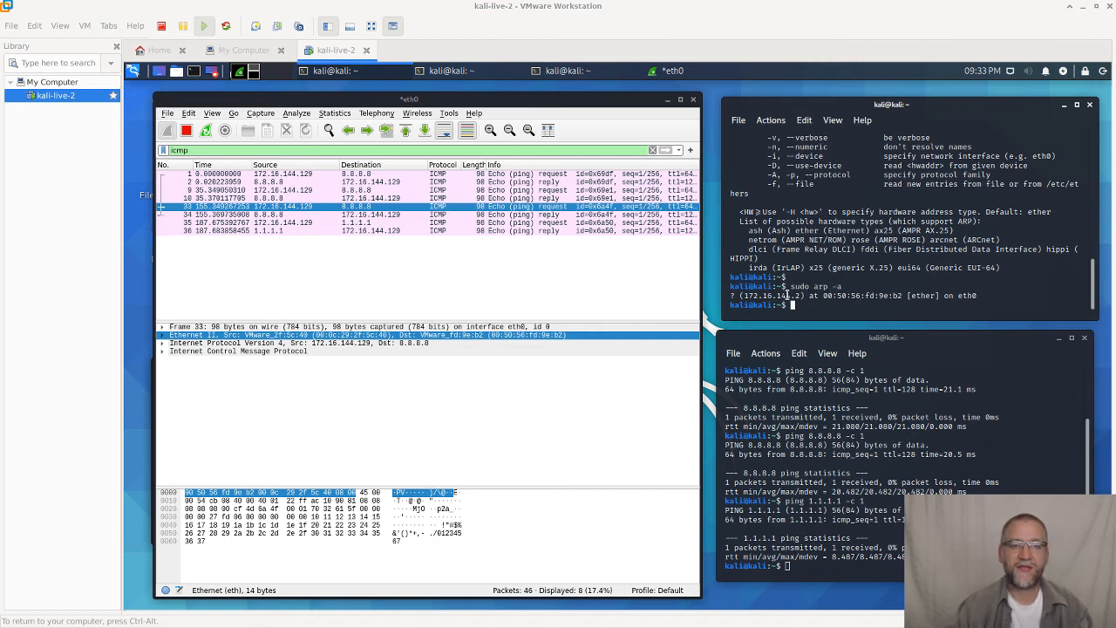
Mark gateway 172.16.144.2 and its MAC ending 9e:b2 in the ARP entry.
left_click_drag(776, 296, 800, 297)
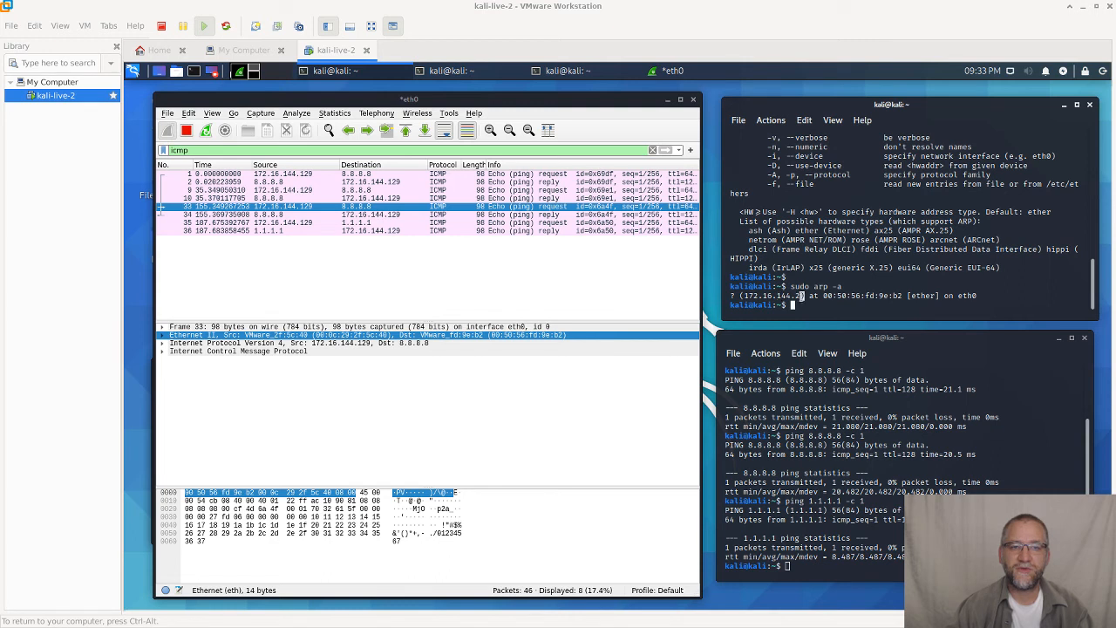
left_click_drag(879, 296, 904, 297)
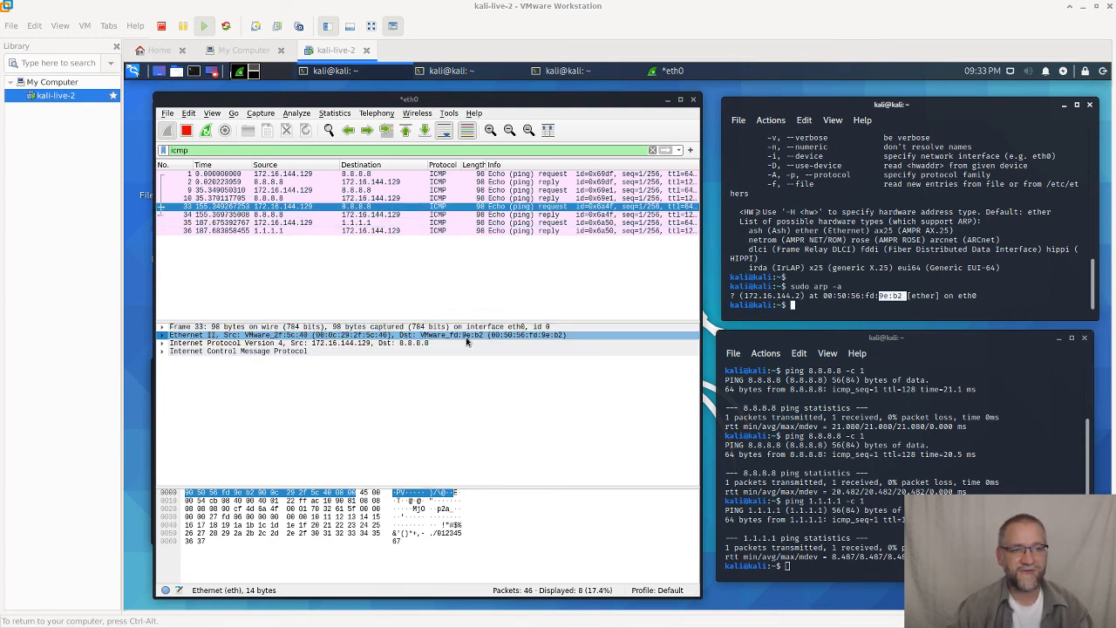
left_click(826, 294)
type("ip route")
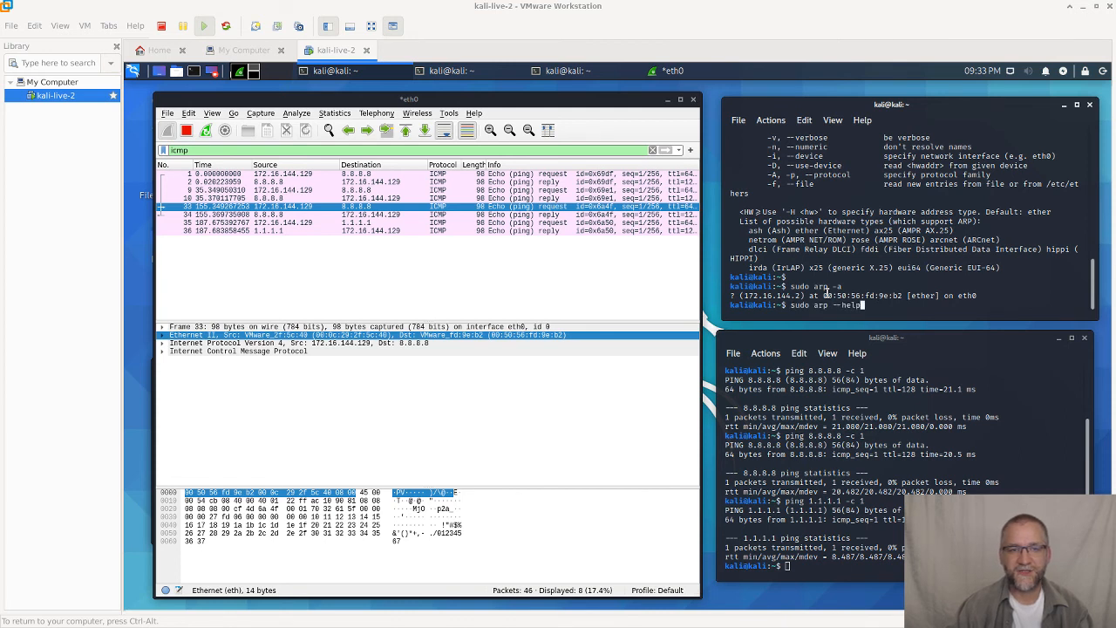
Run ip route again and mark default gateway 172.16.144.2.
key("Return")
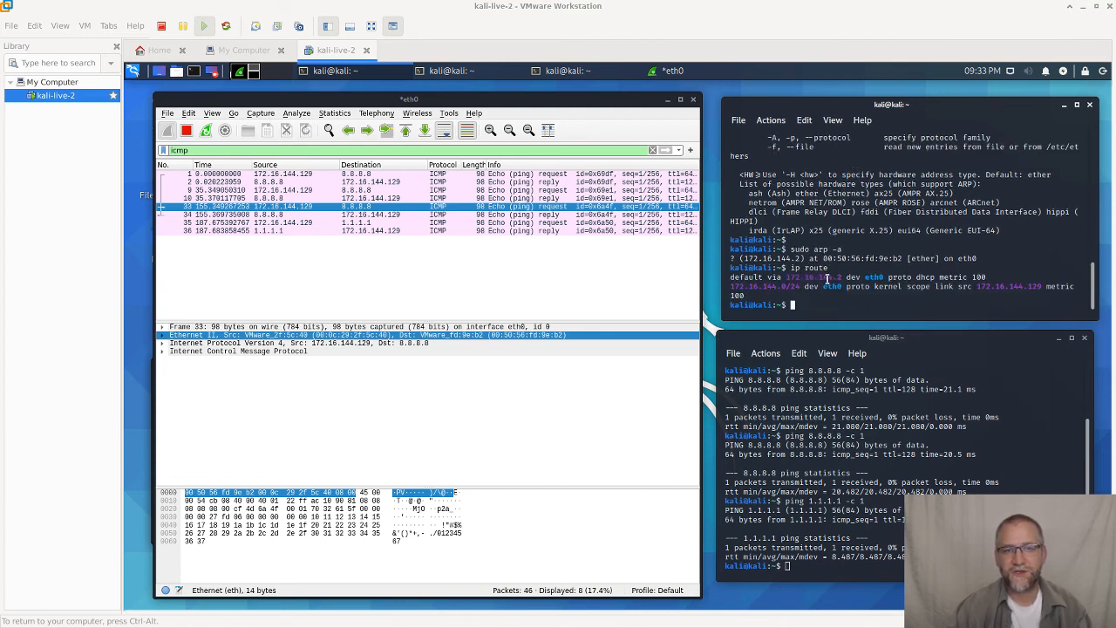
double_click(826, 276)
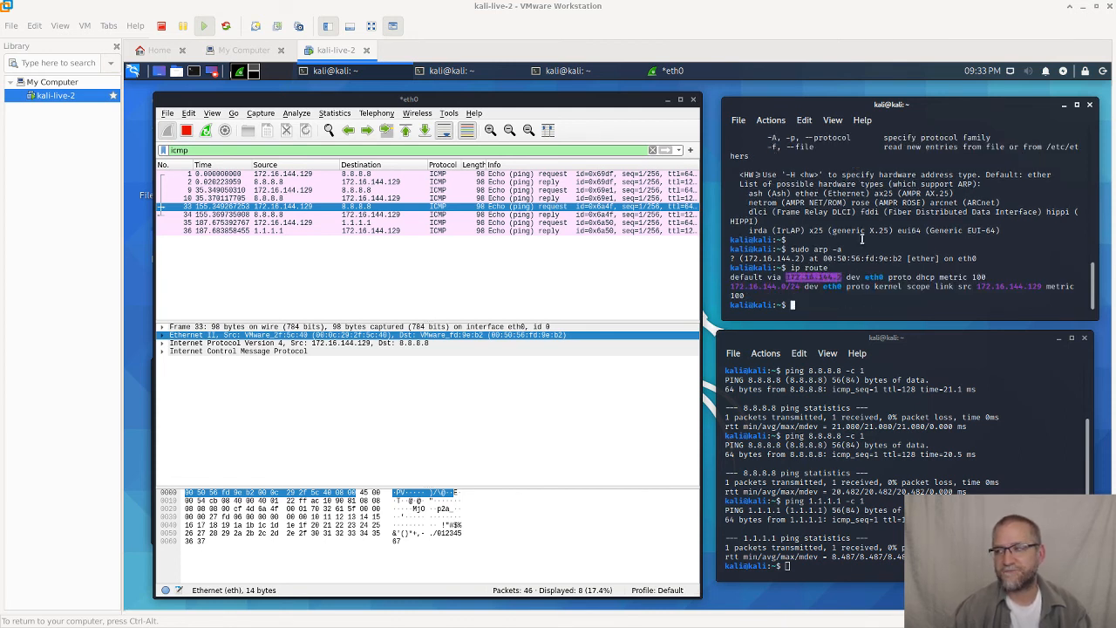